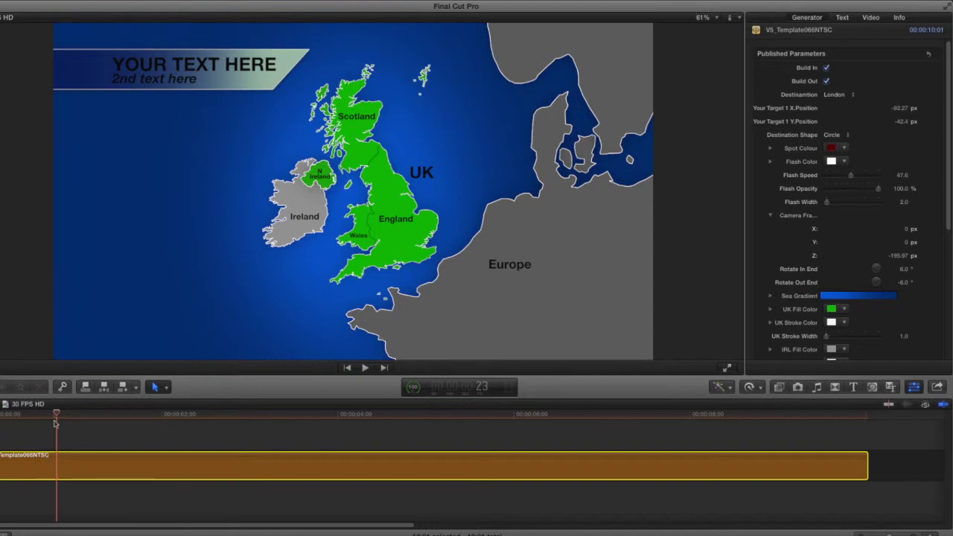
Scrub through the opening of the map animation to see its current zoom into London
left_click_drag(55, 416, 307, 417)
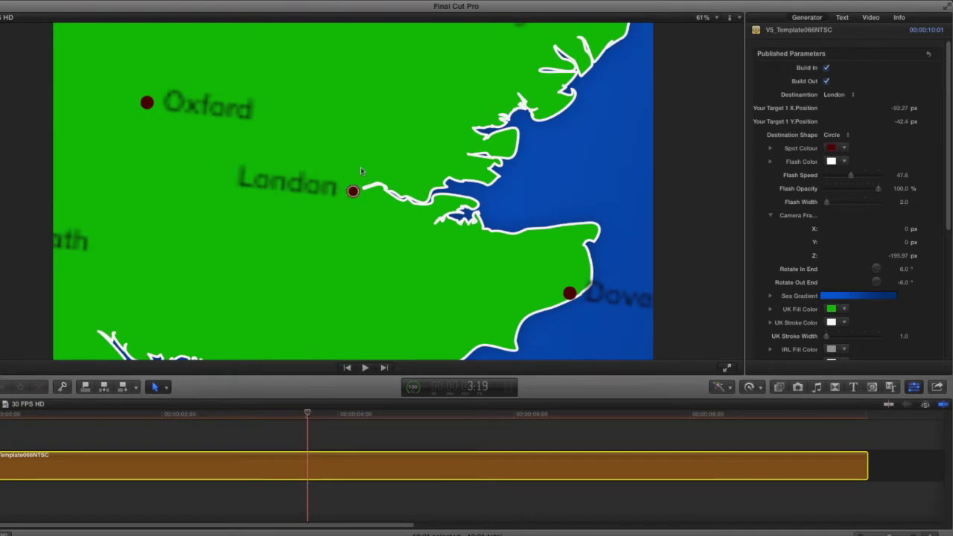
left_click_drag(307, 414, 88, 421)
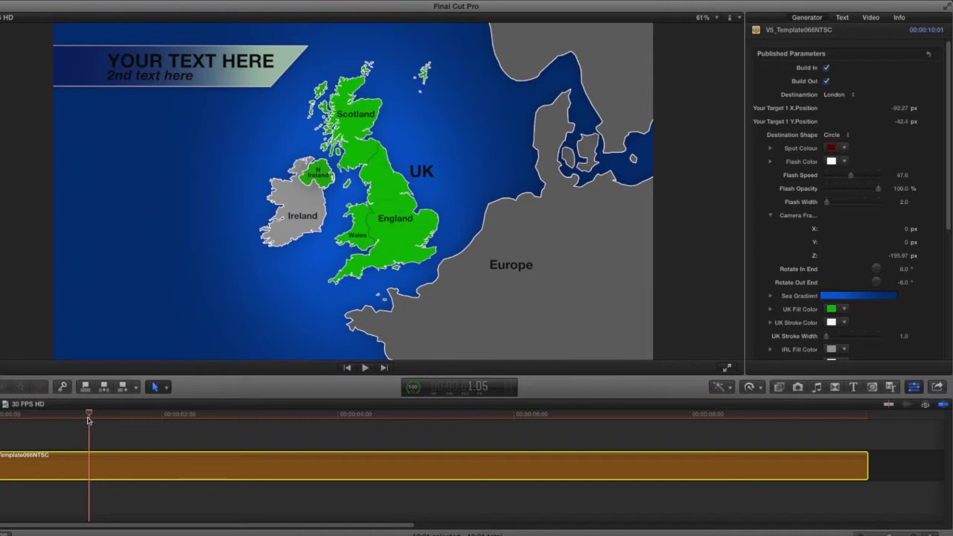
left_click_drag(89, 416, 312, 414)
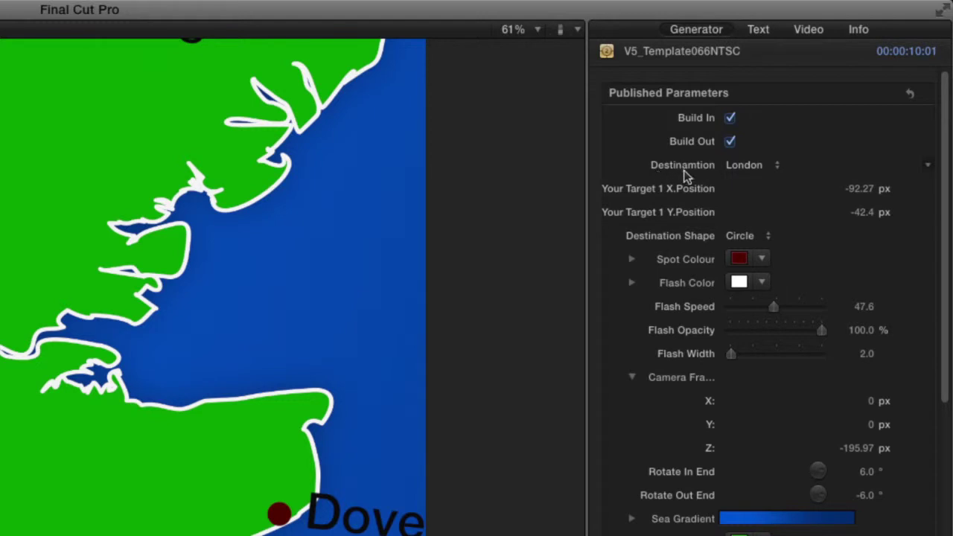
Set Destination to Manchester and scrub to preview the zoom landing on northern England
left_click(769, 169)
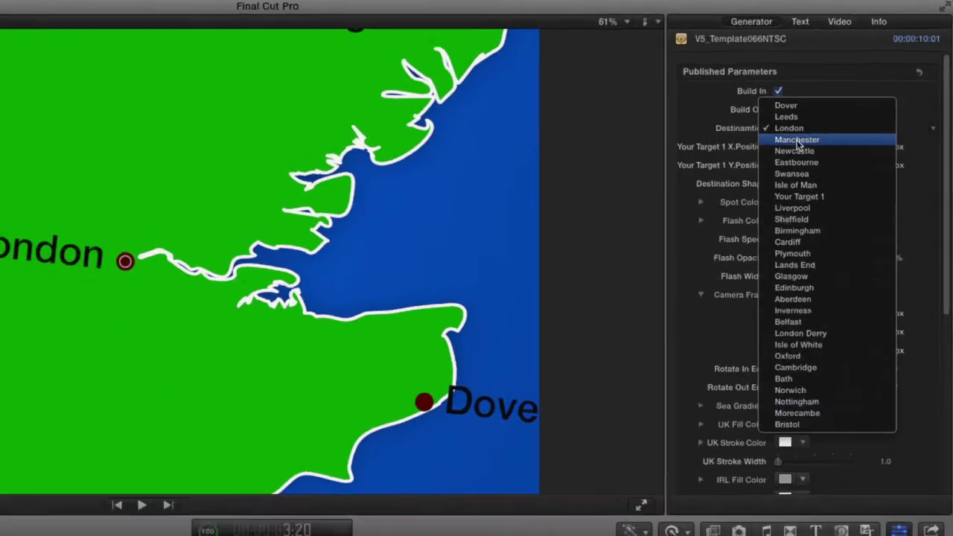
left_click(753, 180)
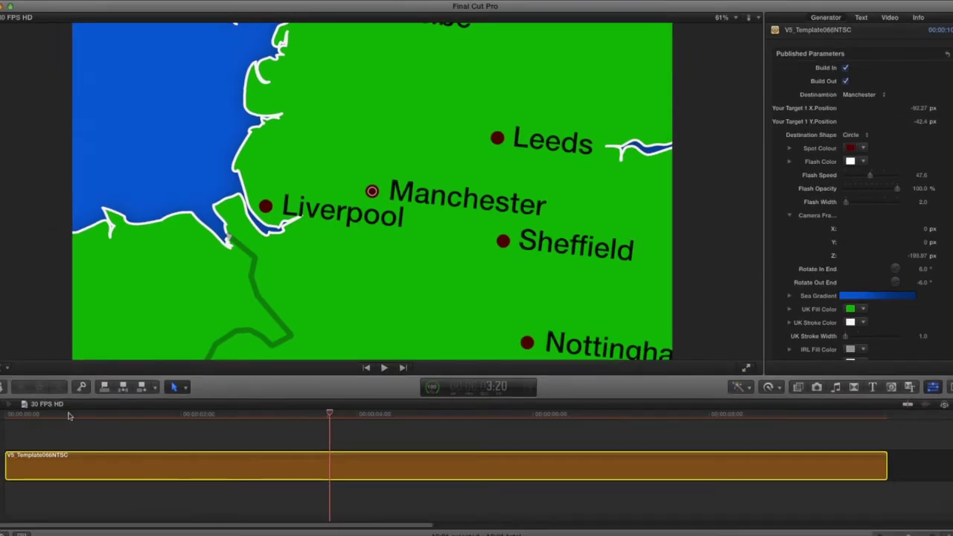
left_click(67, 415)
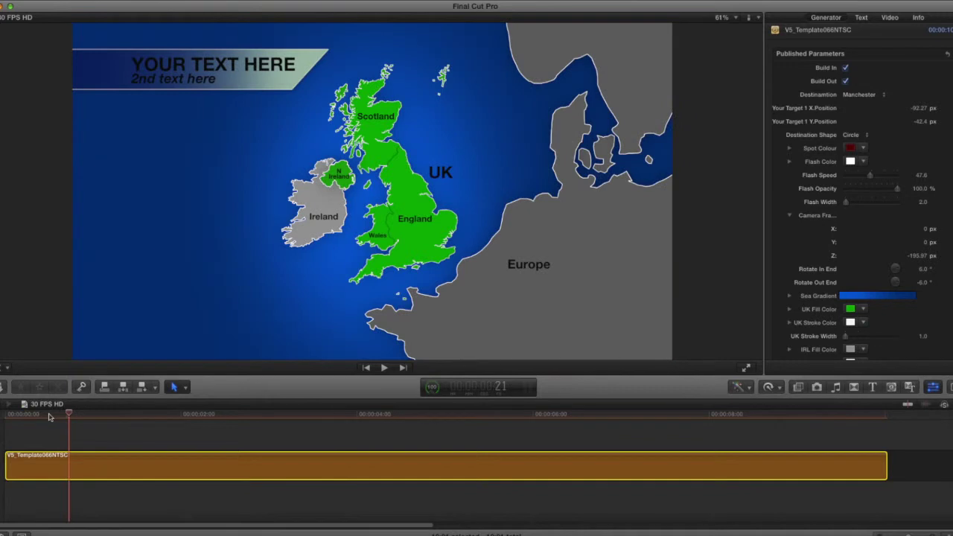
left_click_drag(81, 417, 326, 421)
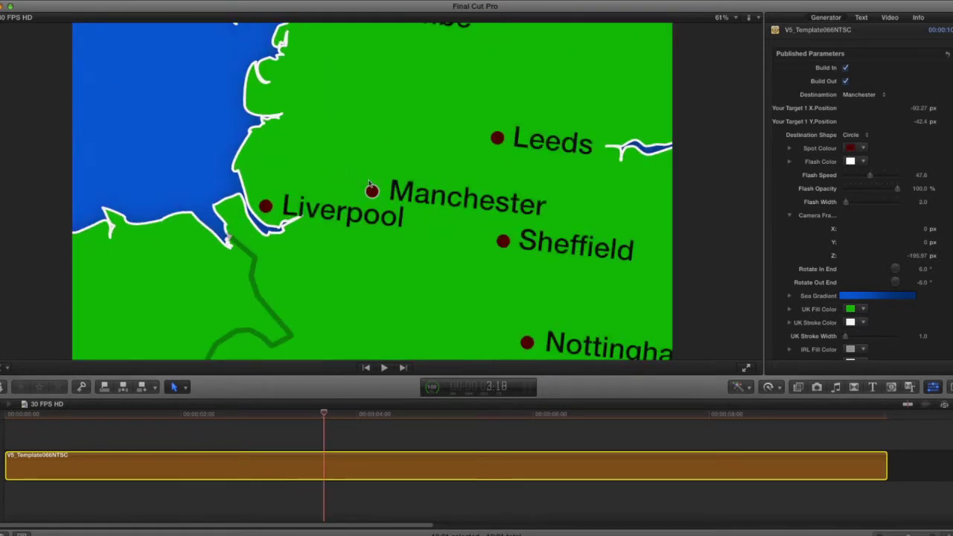
left_click_drag(337, 415, 831, 436)
left_click(177, 415)
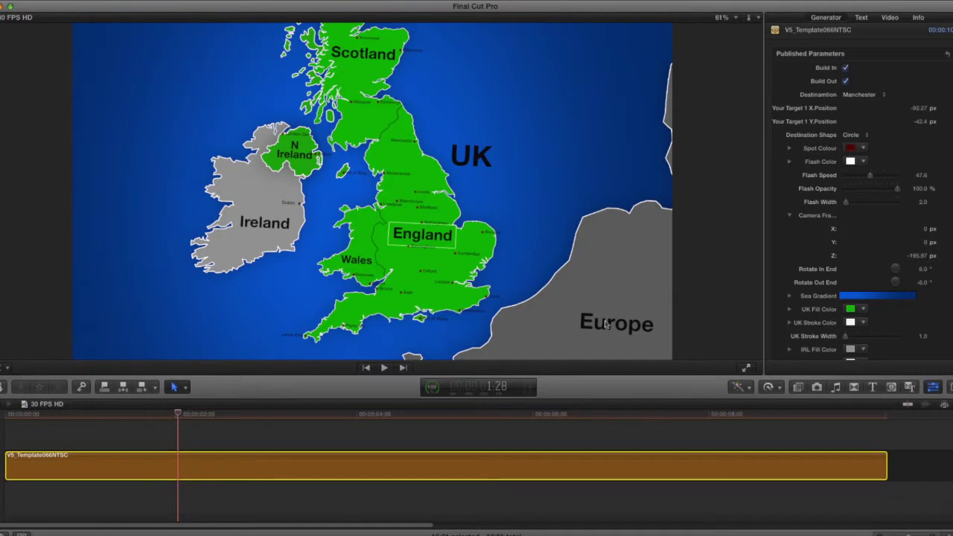
left_click(858, 95)
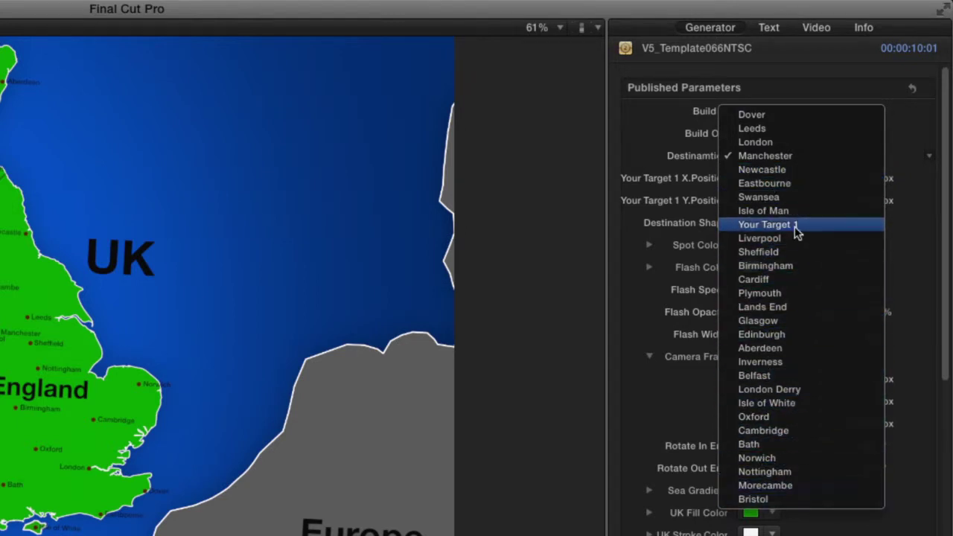
Choose Inverness as the Destination and scrub to check the zoom toward northern Scotland
left_click(771, 363)
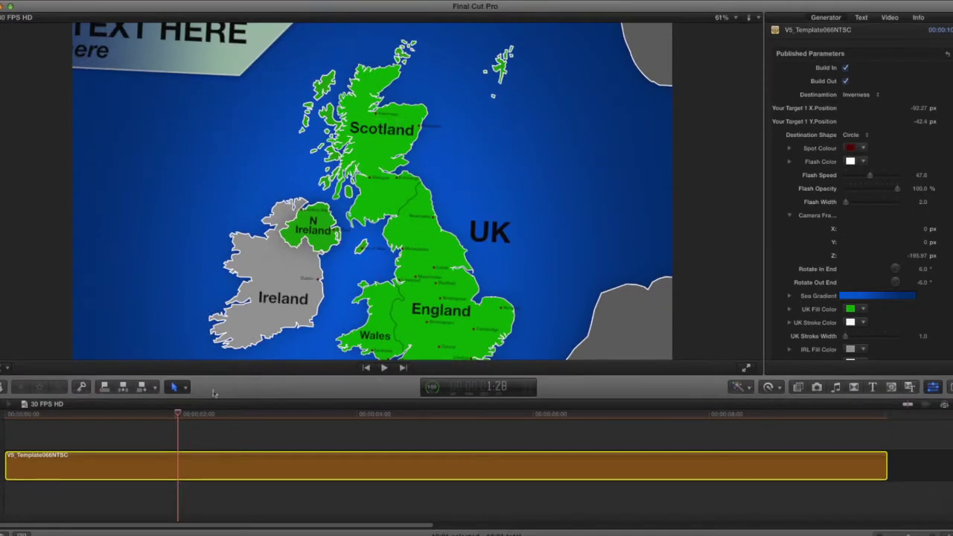
left_click_drag(178, 414, 461, 413)
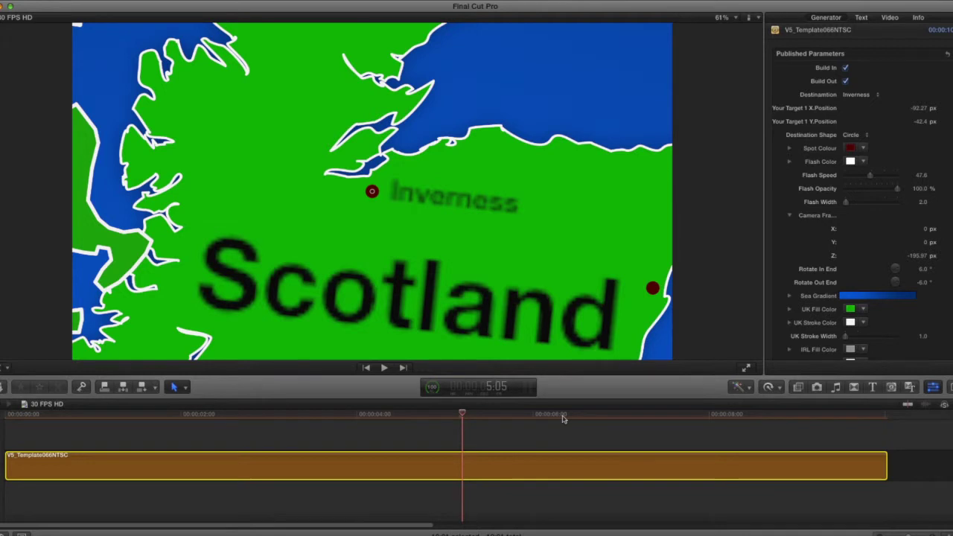
left_click(428, 414)
left_click(149, 414)
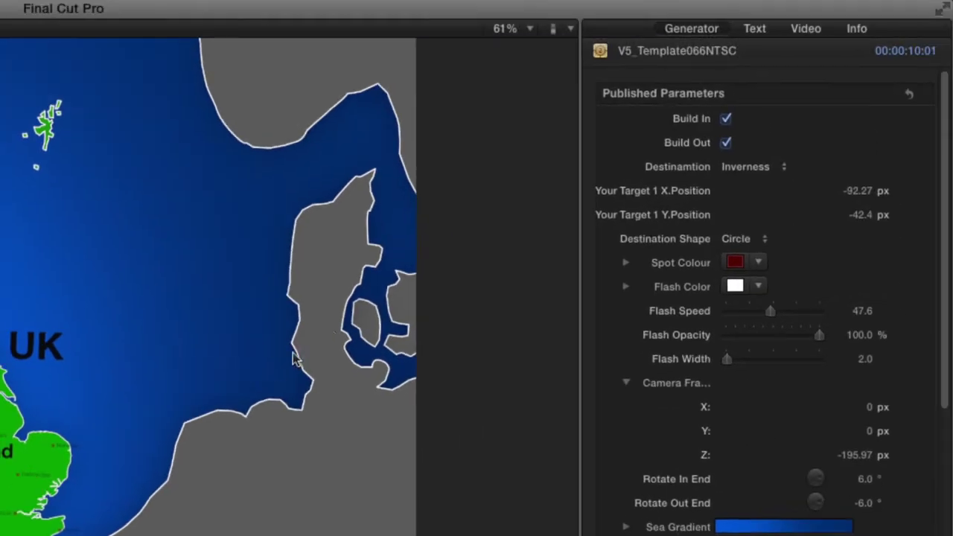
Set Destination to Your Target 1 and scrub to see the zoom land on Dublin
left_click(764, 166)
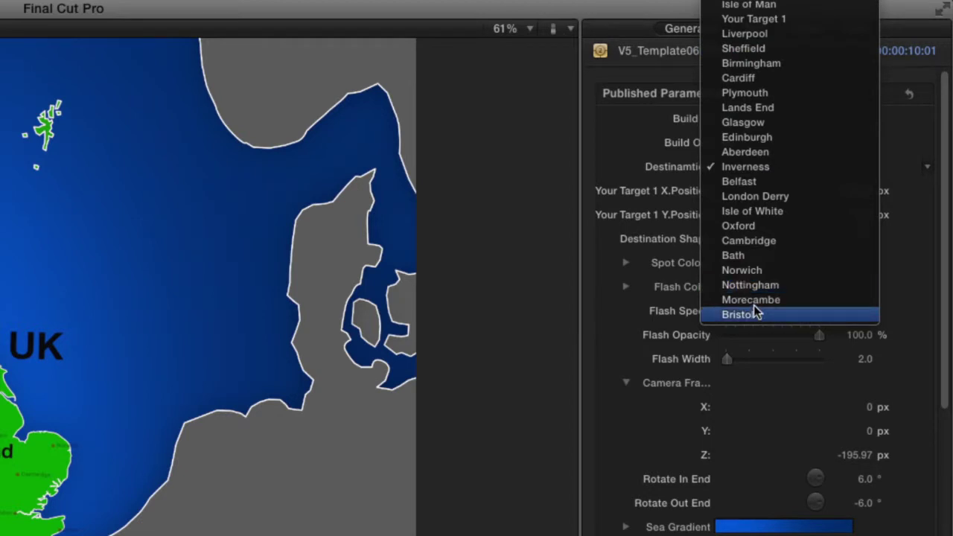
left_click(745, 21)
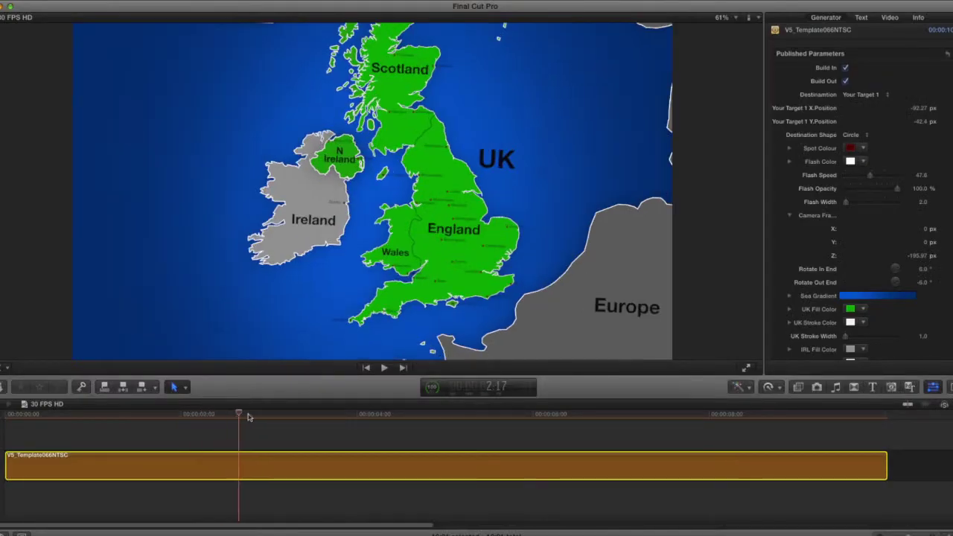
left_click_drag(248, 417, 362, 419)
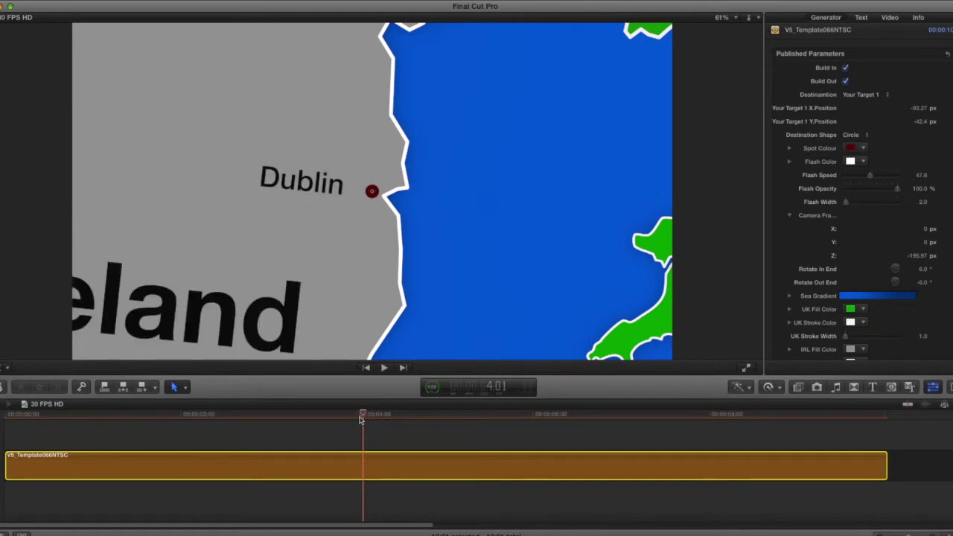
left_click_drag(360, 419, 333, 417)
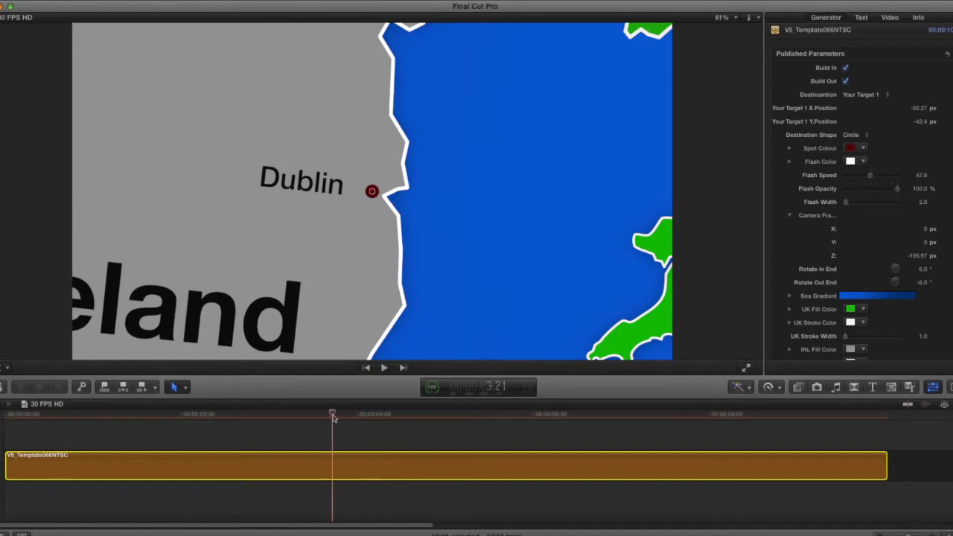
left_click(210, 416)
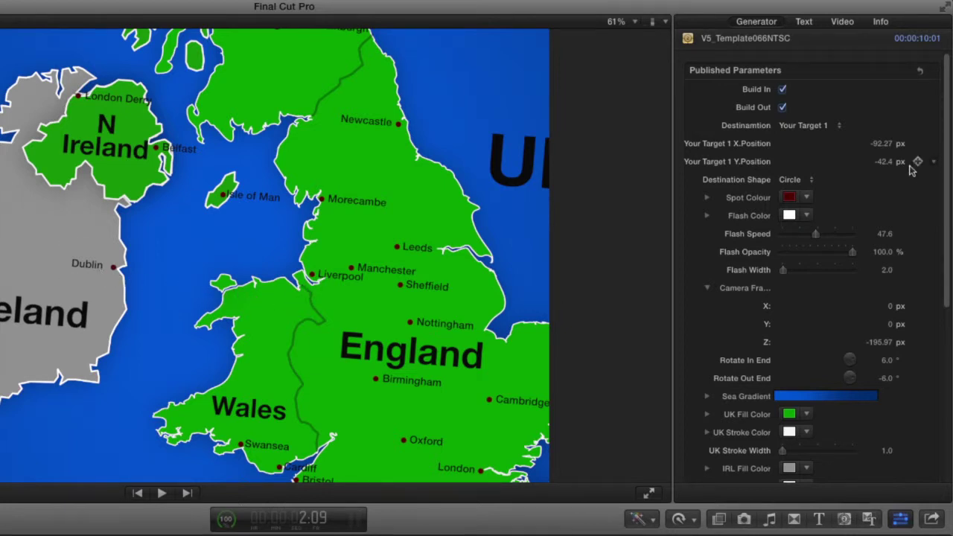
Move Your Target 1 to 50.56, -52.06 px and rename its Dublin label to Flint
left_click_drag(883, 143, 880, 162)
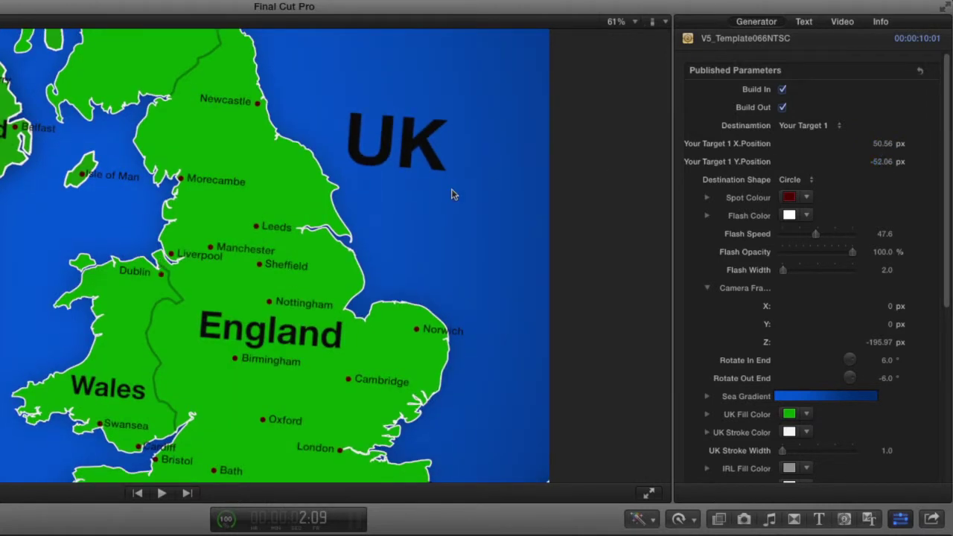
double_click(137, 274)
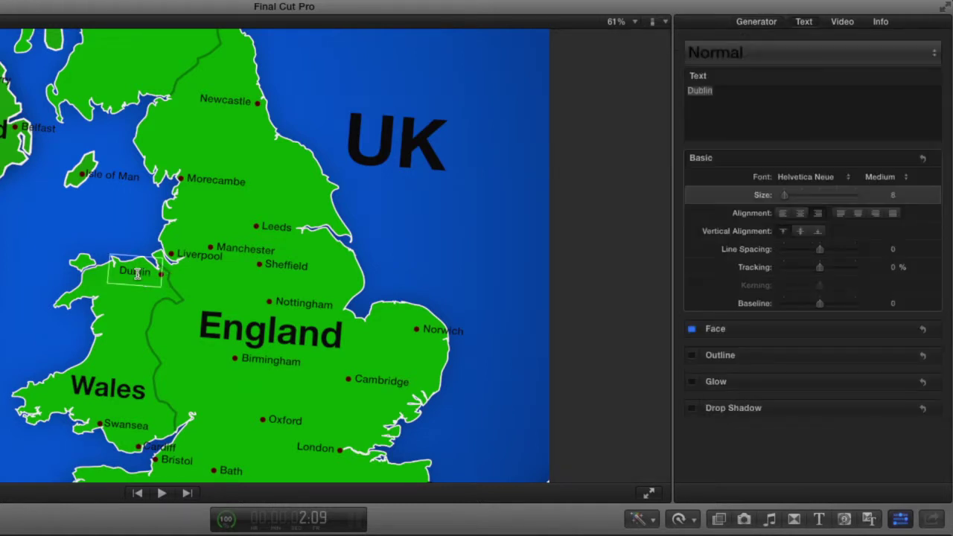
double_click(139, 274)
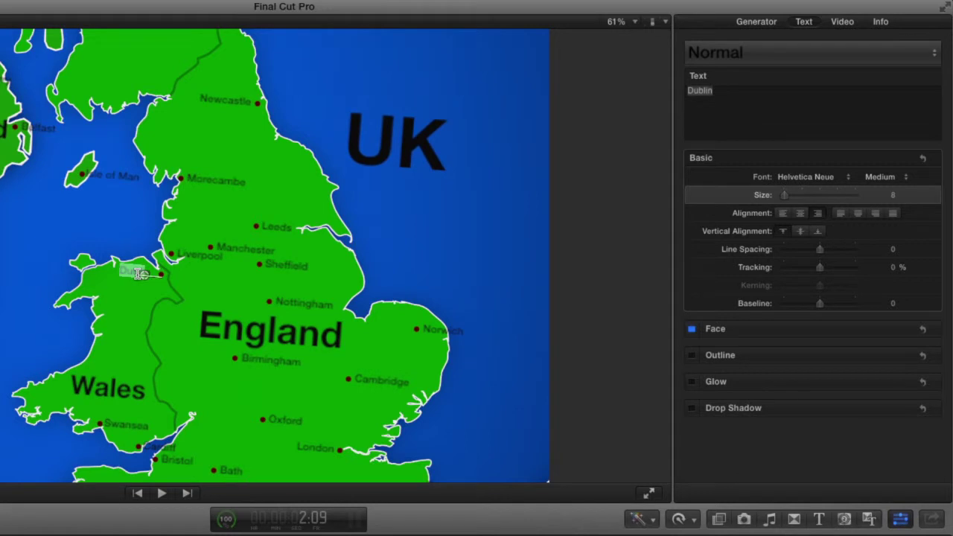
type("F")
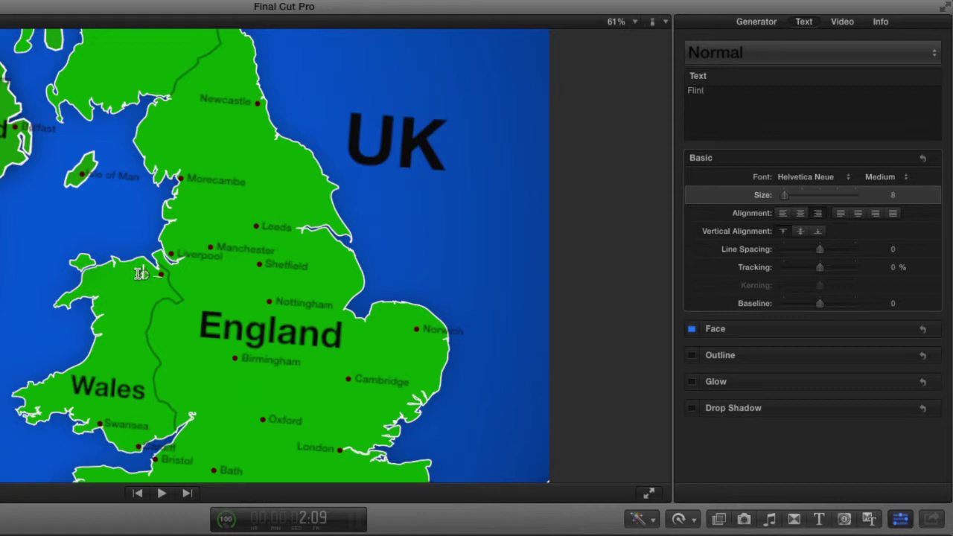
key("Escape")
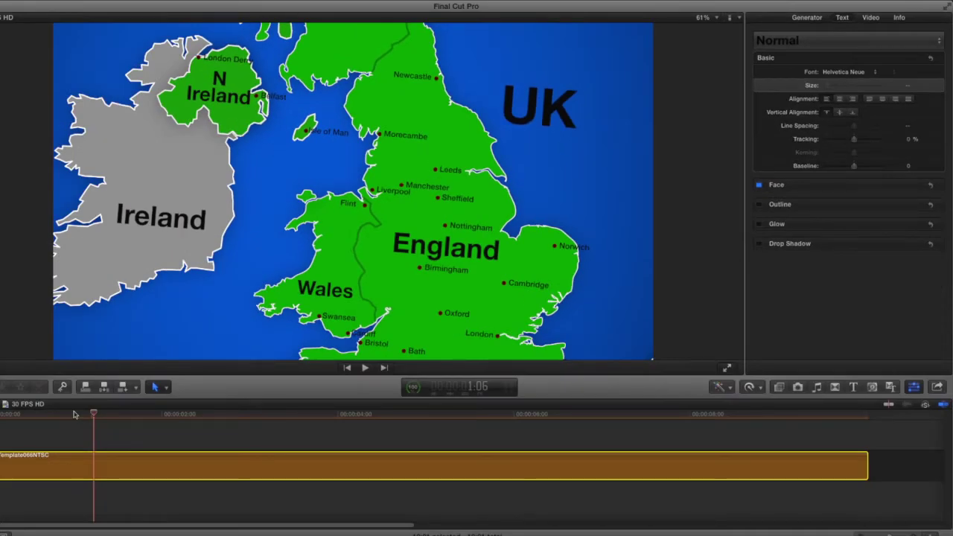
left_click(43, 414)
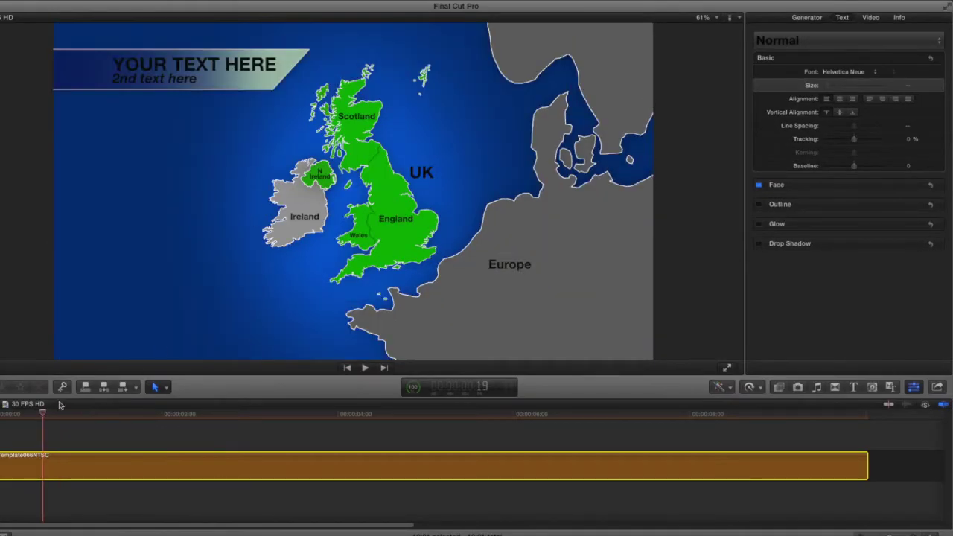
Keep Your Target 1 as Destination and play until the camera zooms onto the Flint marker
left_click_drag(52, 414, 320, 417)
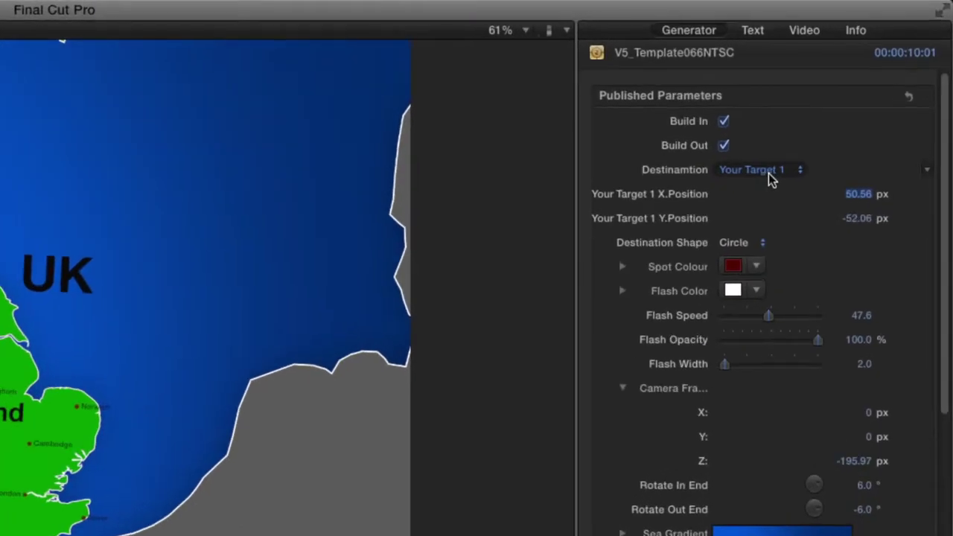
left_click(849, 96)
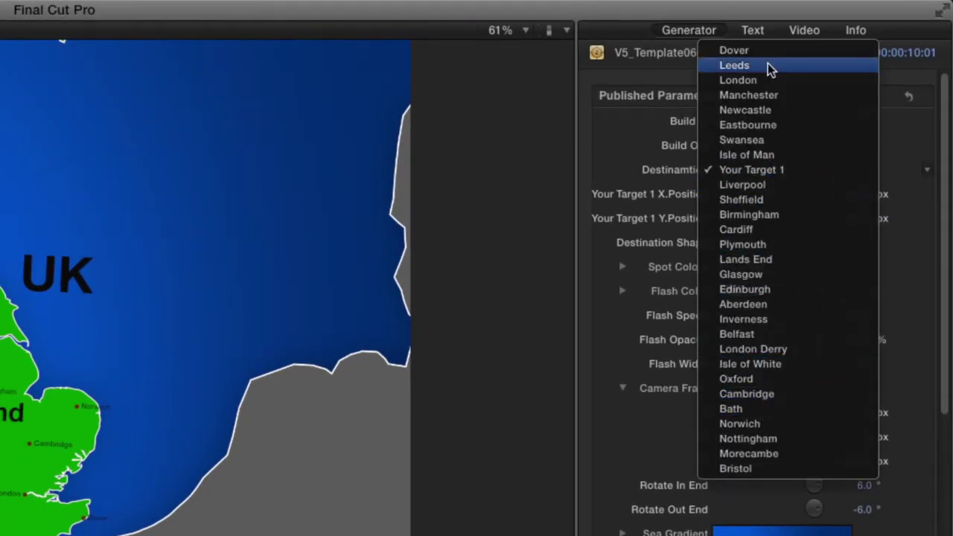
left_click(778, 173)
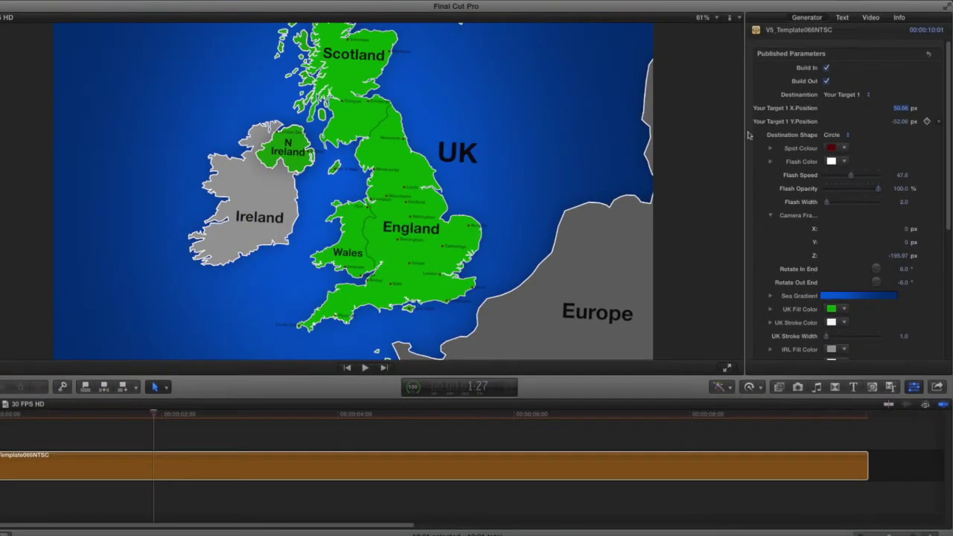
left_click_drag(187, 414, 297, 415)
key("space")
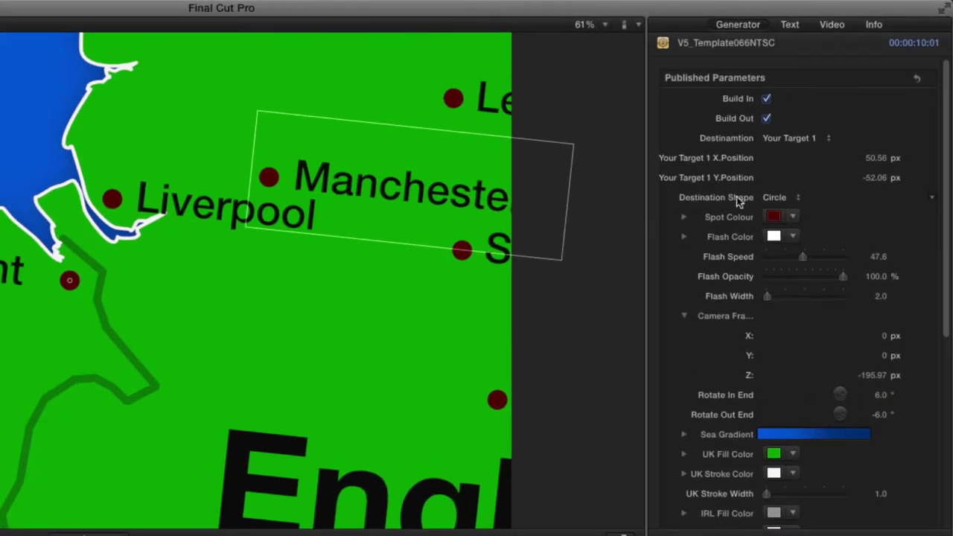
left_click(789, 198)
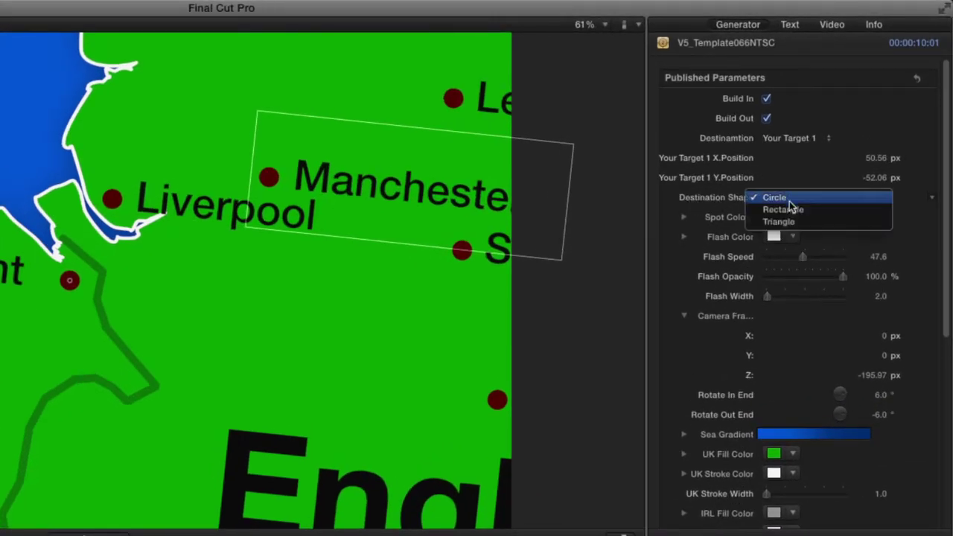
left_click(789, 205)
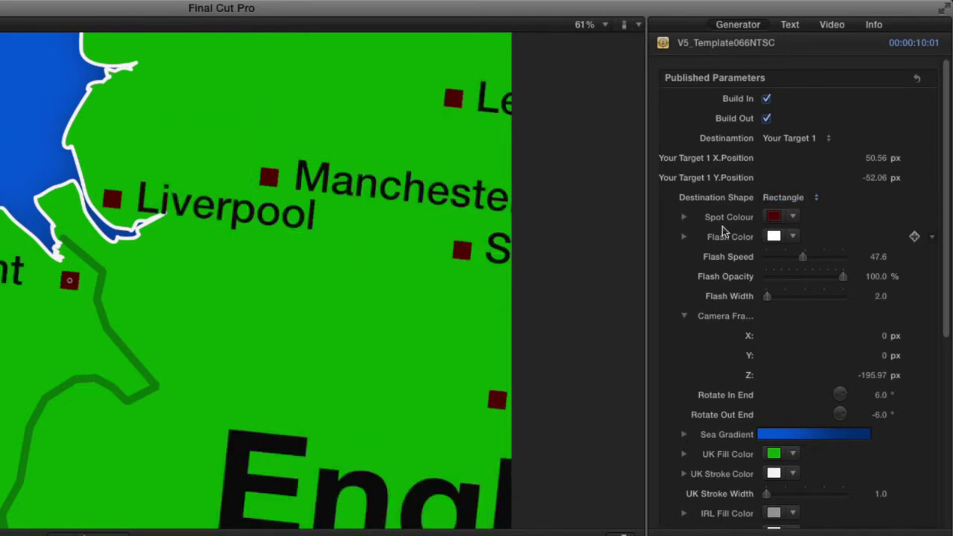
left_click(787, 199)
left_click(790, 210)
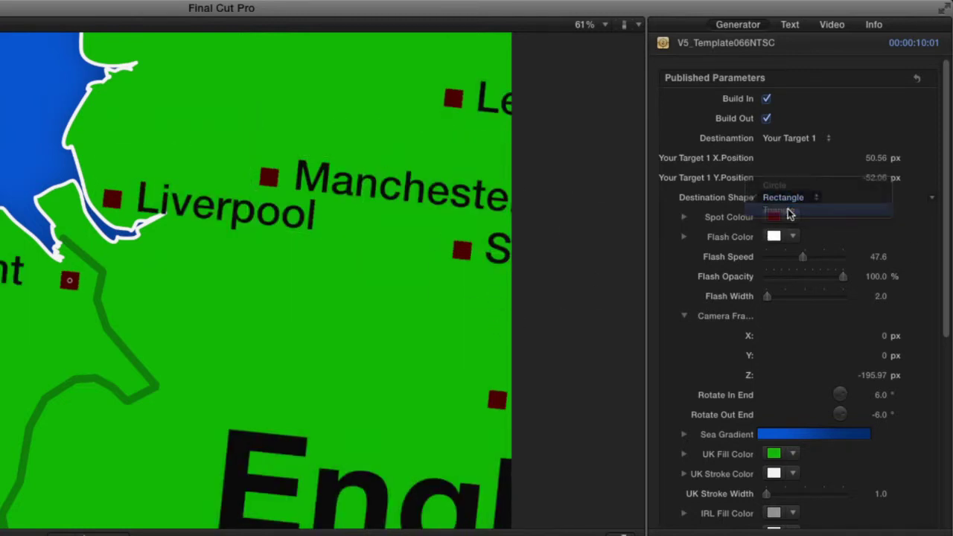
left_click(790, 196)
left_click(776, 173)
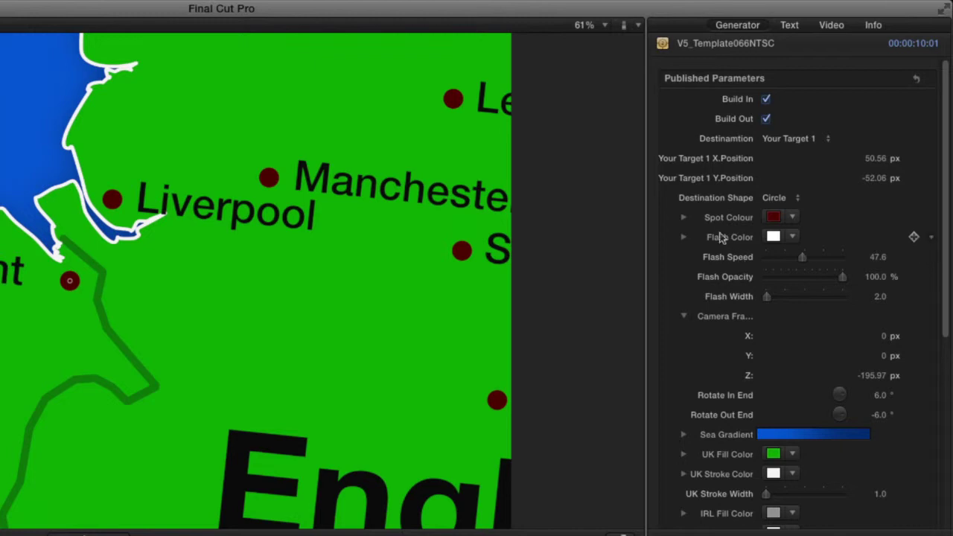
left_click(793, 217)
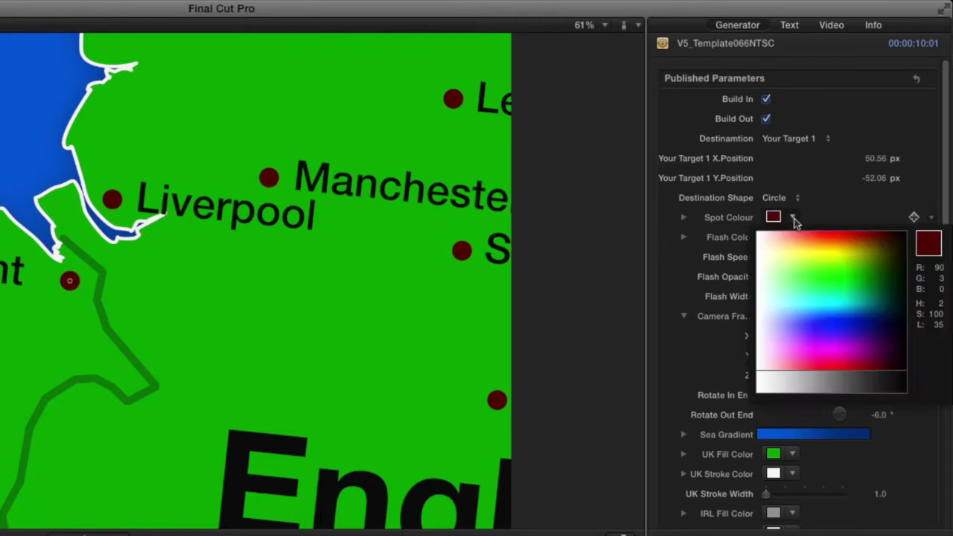
left_click(845, 225)
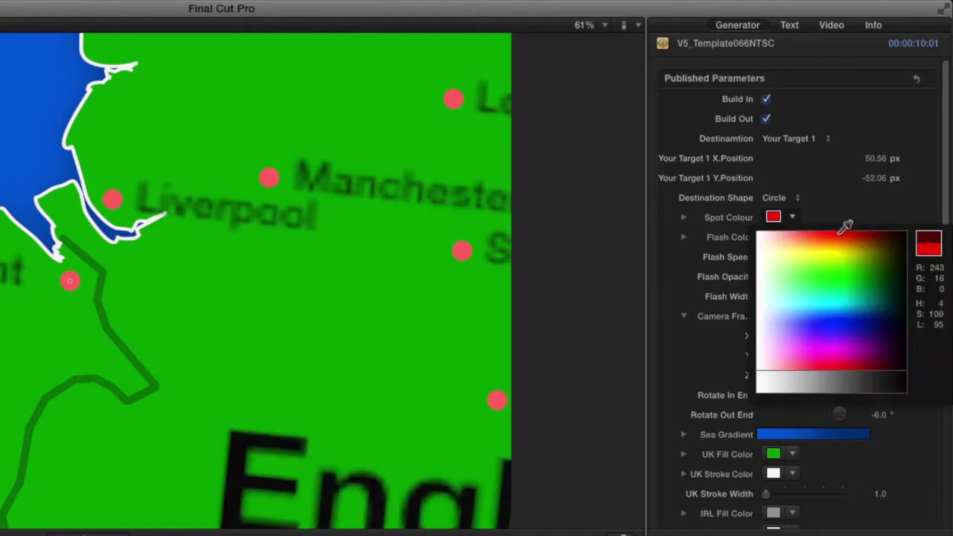
key("Escape")
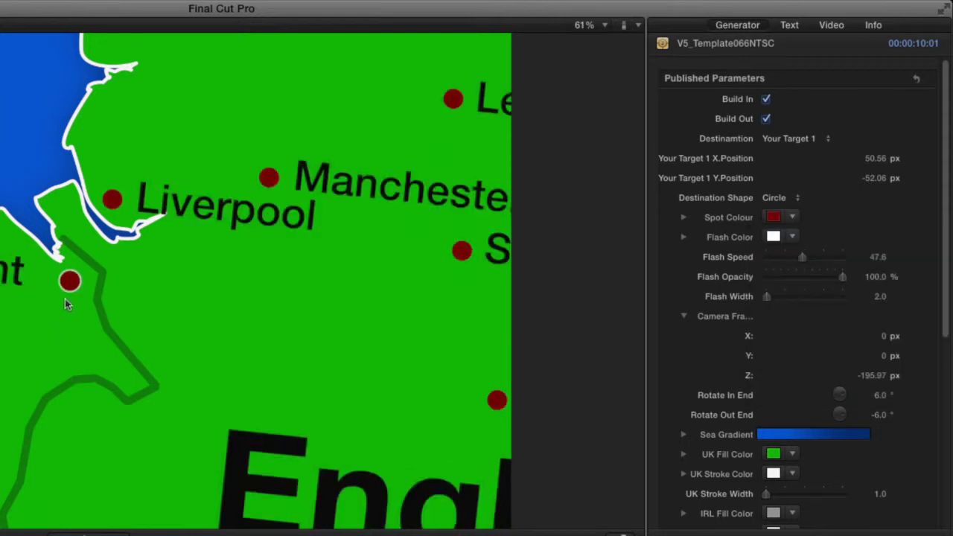
Change the Flash Color from white to blue and start lowering Flash Opacity
left_click(792, 237)
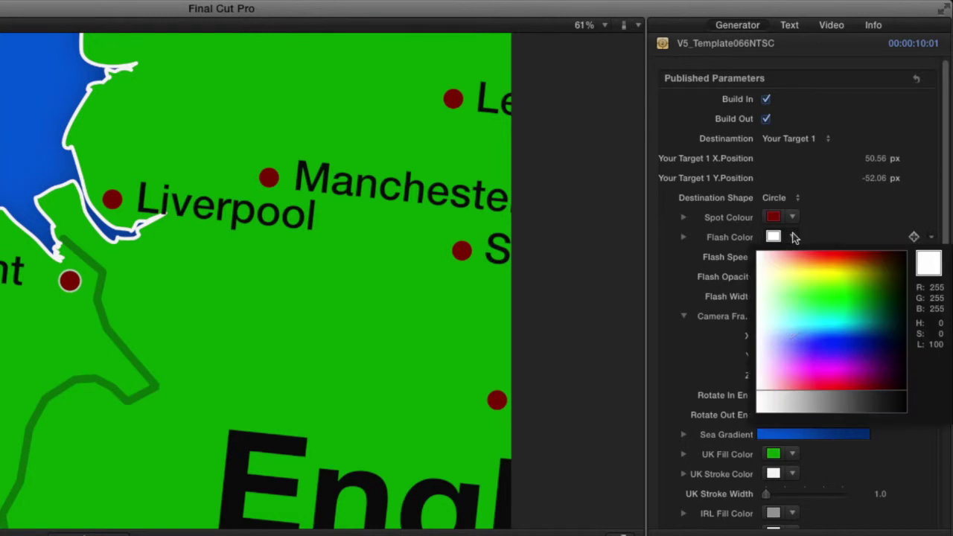
left_click(845, 339)
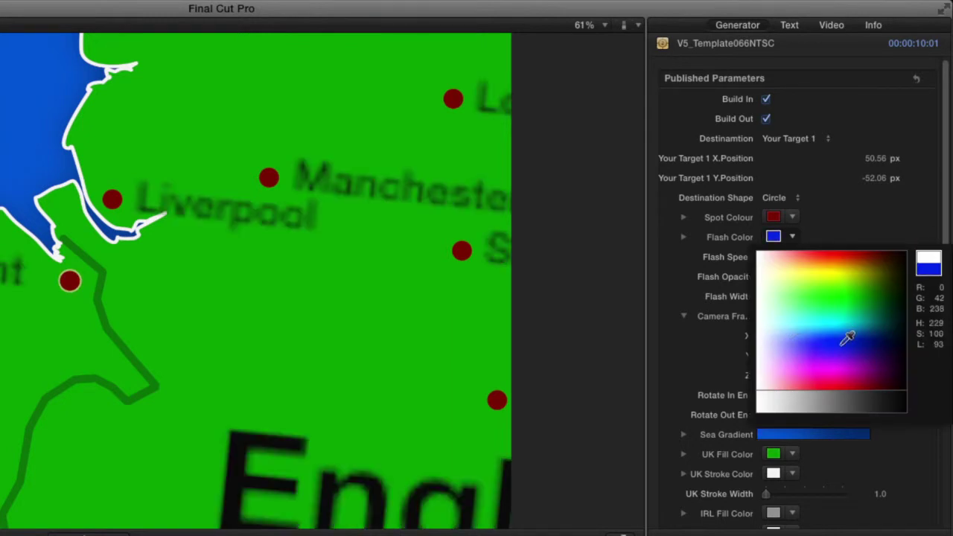
left_click(196, 313)
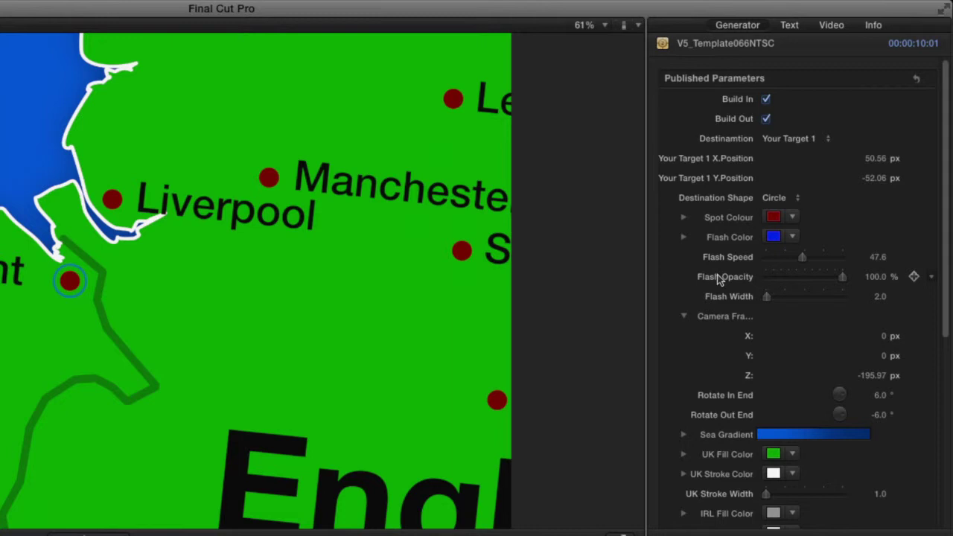
left_click_drag(843, 277, 800, 281)
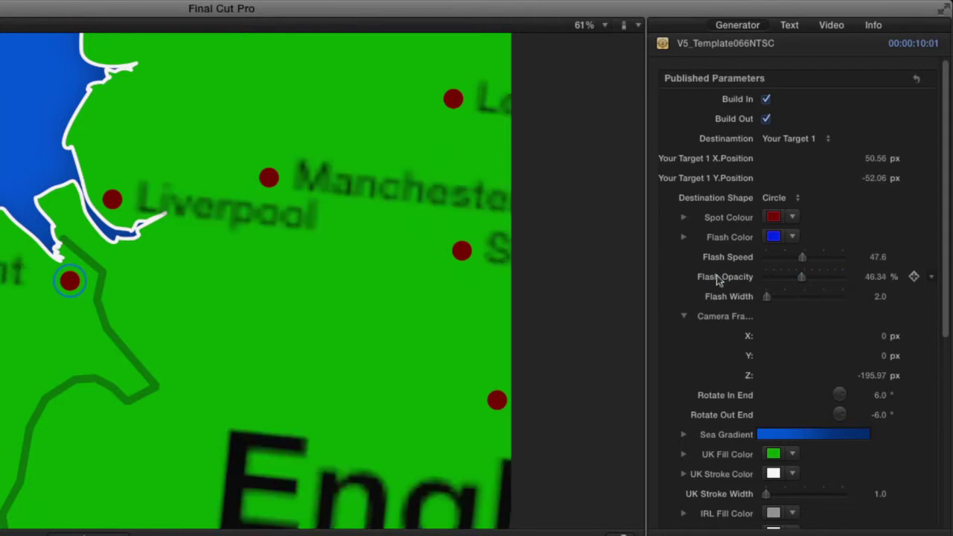
Set Flash Opacity to 72.06% and Flash Width to 5.0, preview, then nudge Camera Frame Z
left_click_drag(798, 277, 722, 281)
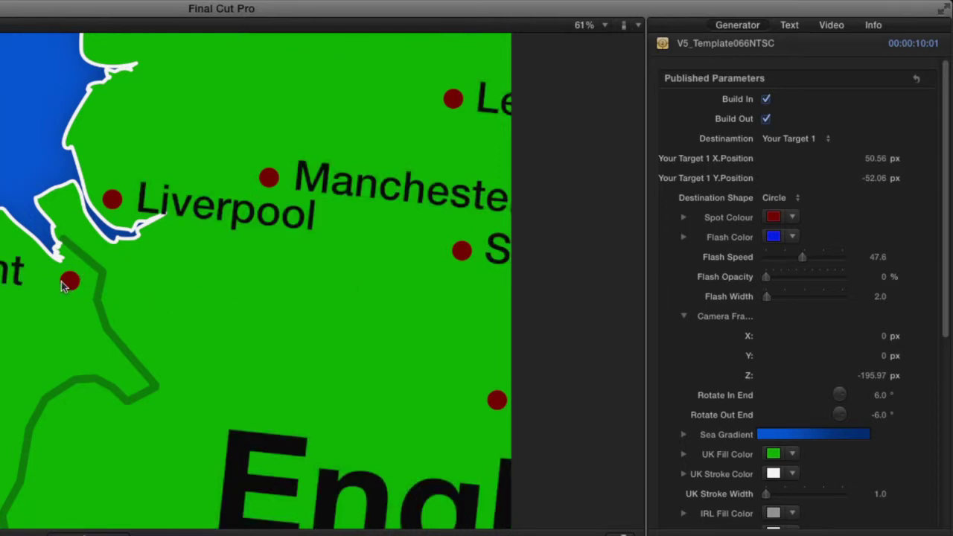
left_click_drag(766, 277, 828, 282)
left_click_drag(769, 297, 774, 298)
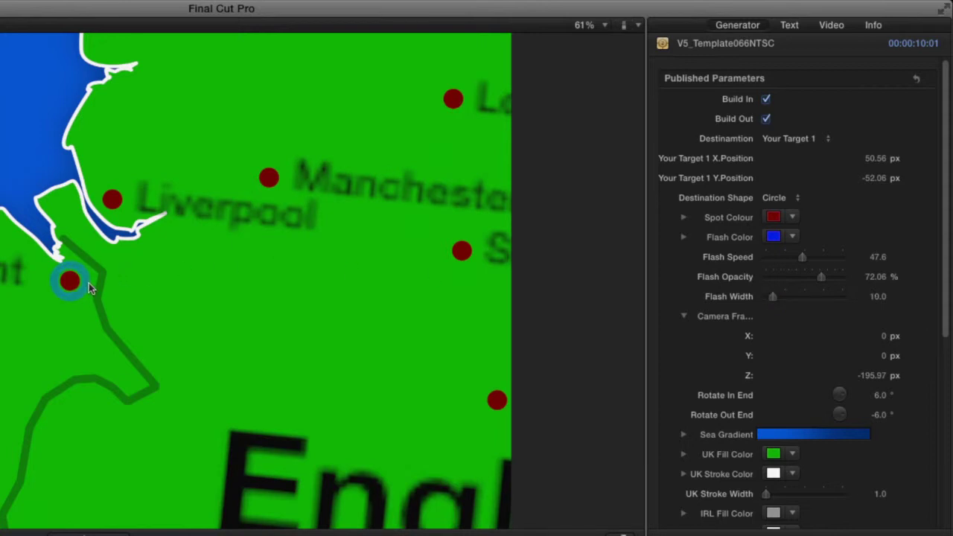
left_click_drag(772, 297, 769, 299)
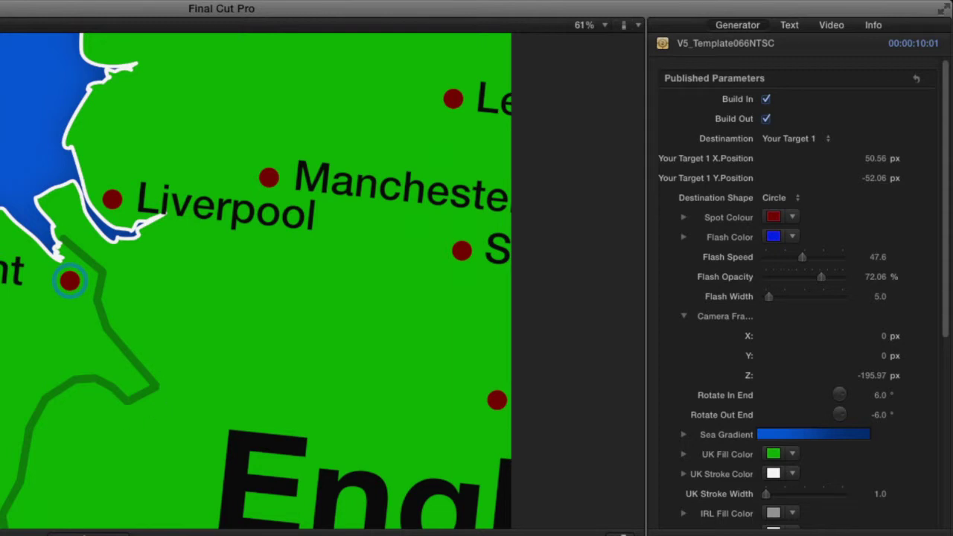
key("space")
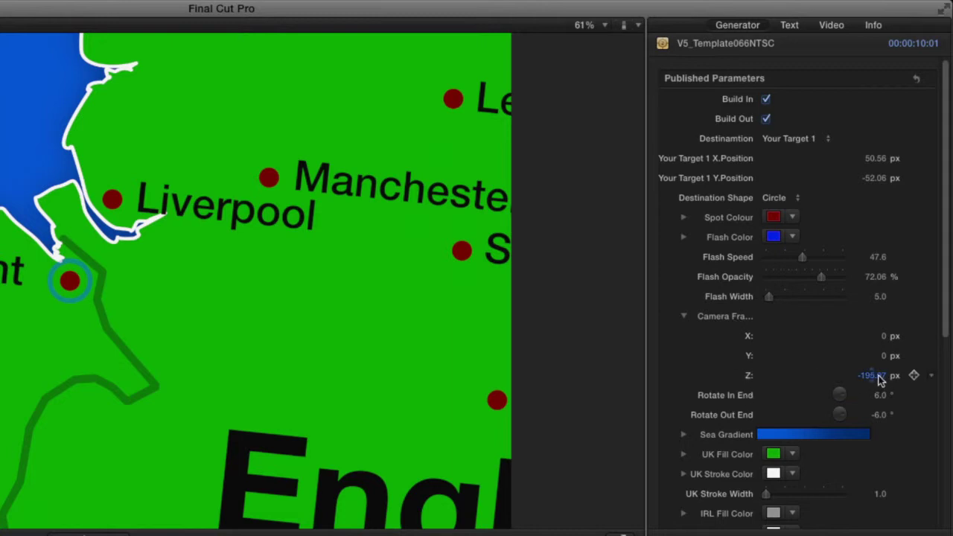
left_click_drag(880, 380, 876, 378)
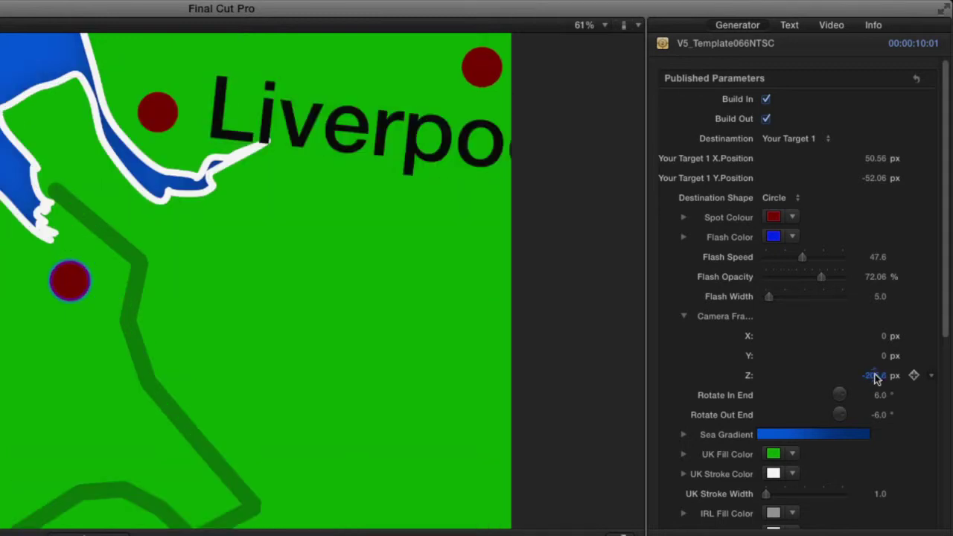
Set Camera Frame Z to -176.72 px and Rotate In End to 8°
left_click_drag(872, 375, 860, 373)
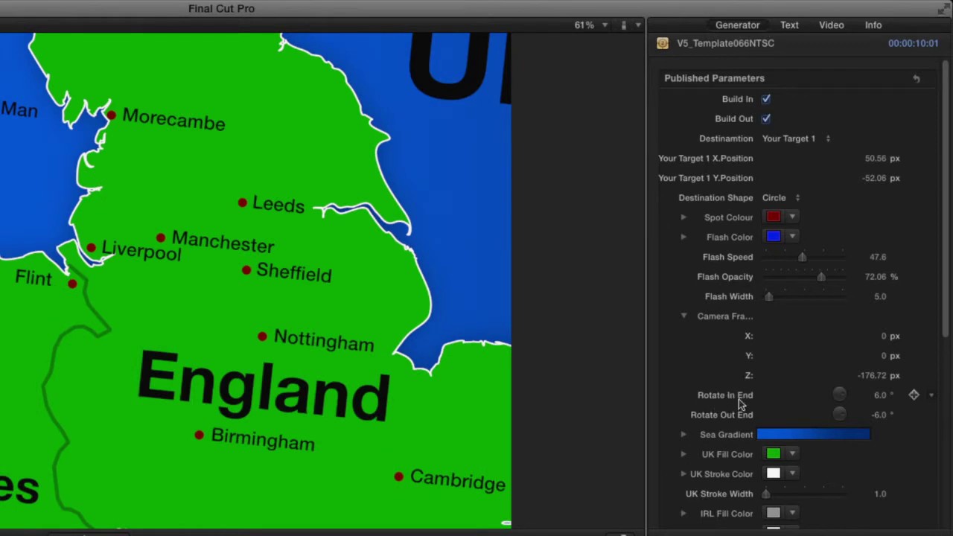
left_click(881, 397)
type("0")
key("Return")
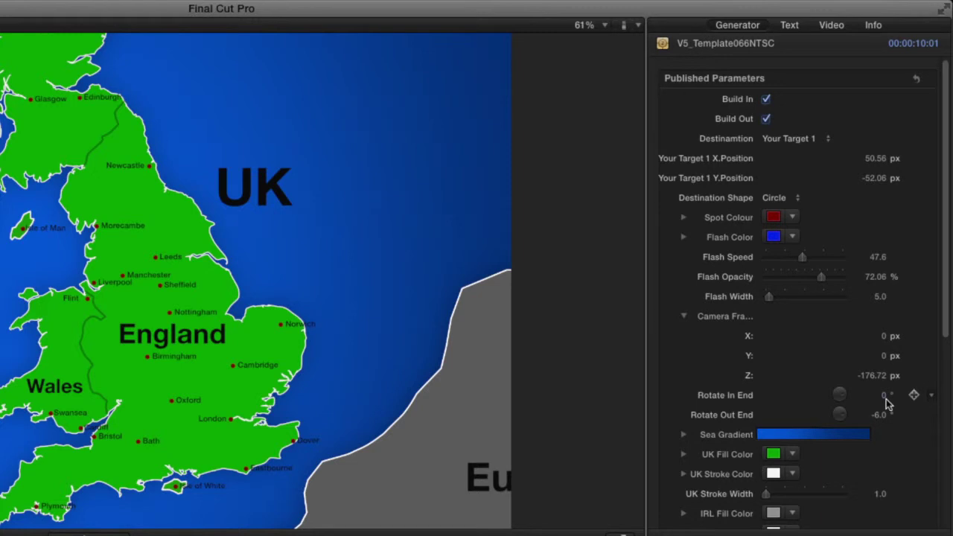
type("6")
key("Return")
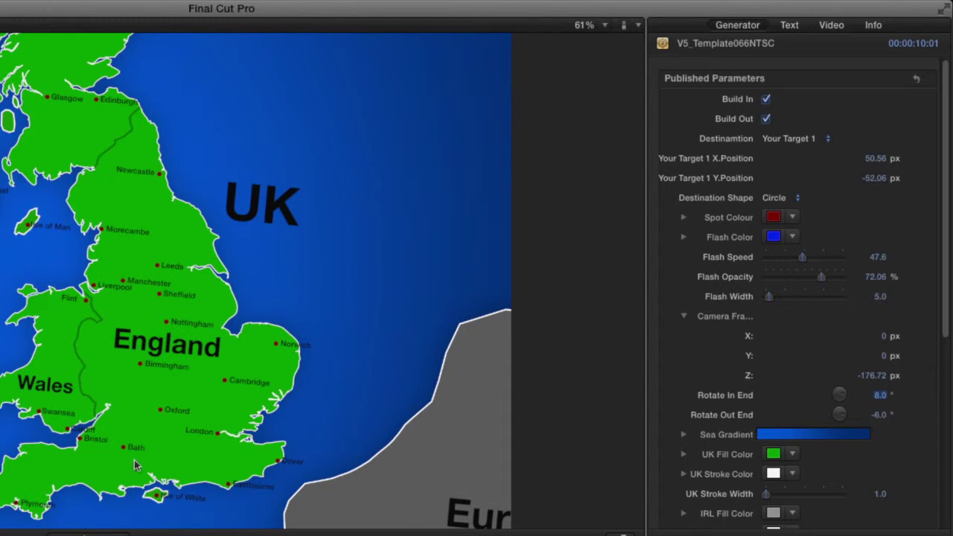
key("Return")
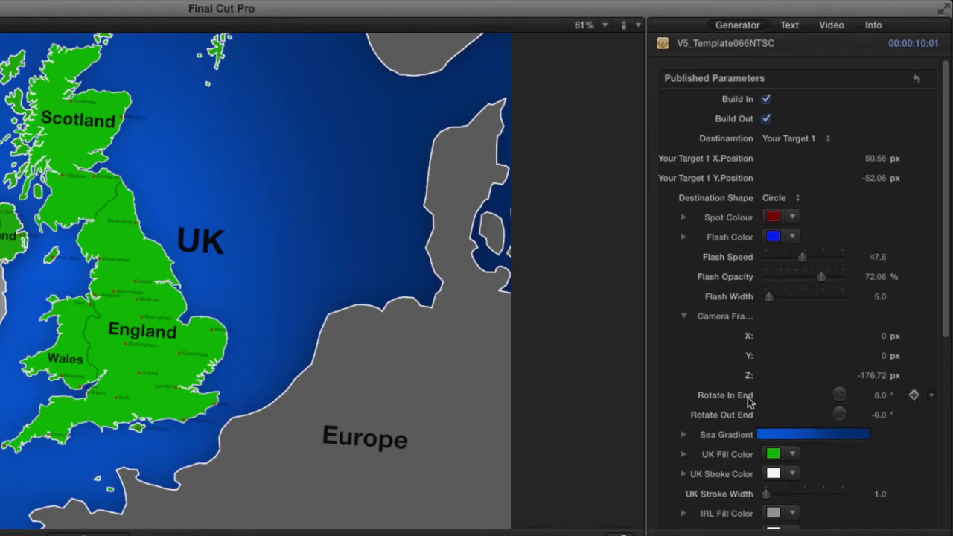
Set Rotate Out End to -8° and preview the new rotation
left_click(879, 415)
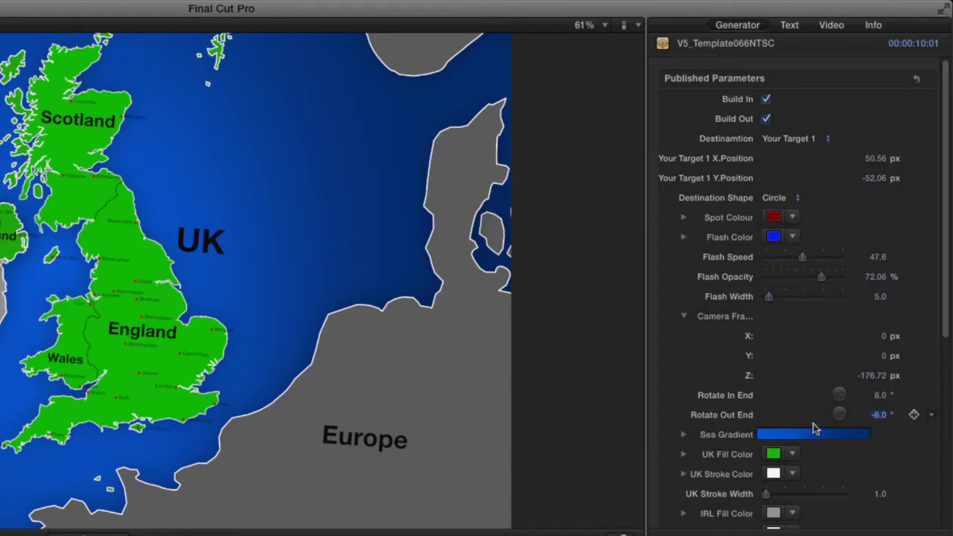
type("-8")
key("Return")
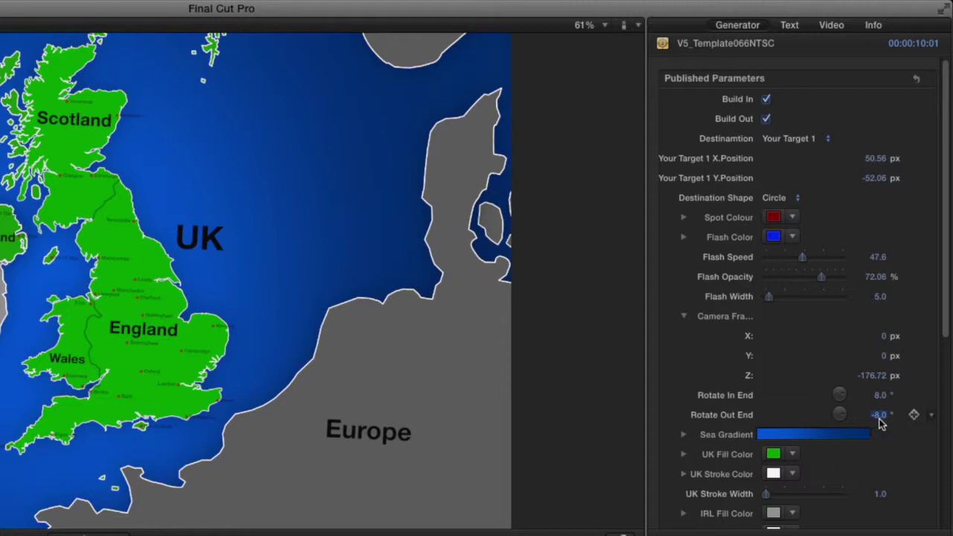
key("Return")
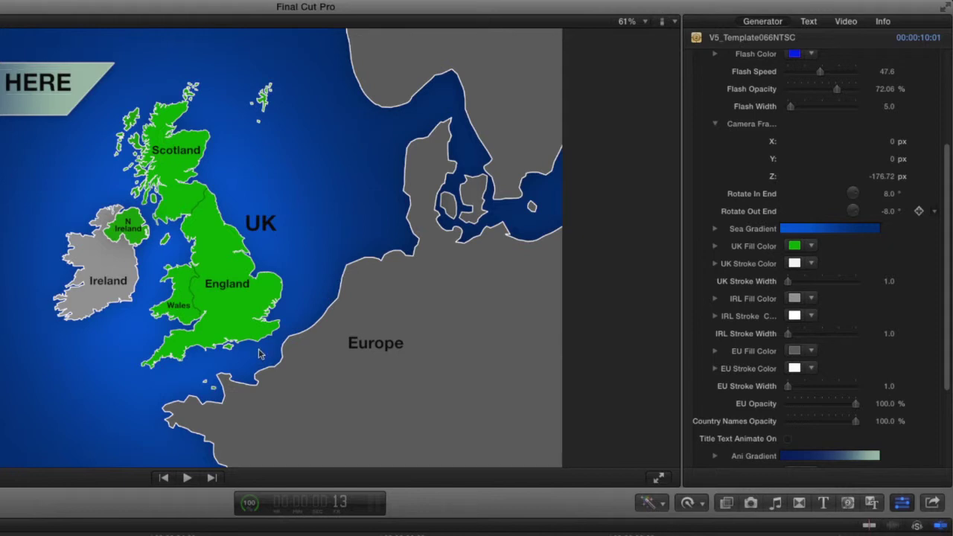
Make the Sea Gradient a vivid blue centre fading to dark navy at the outer stop
left_click(715, 230)
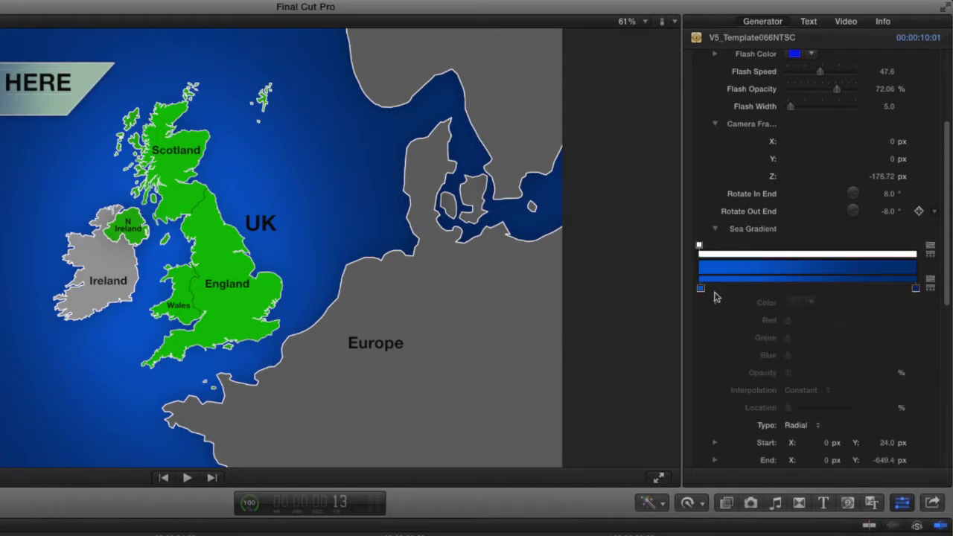
left_click(701, 289)
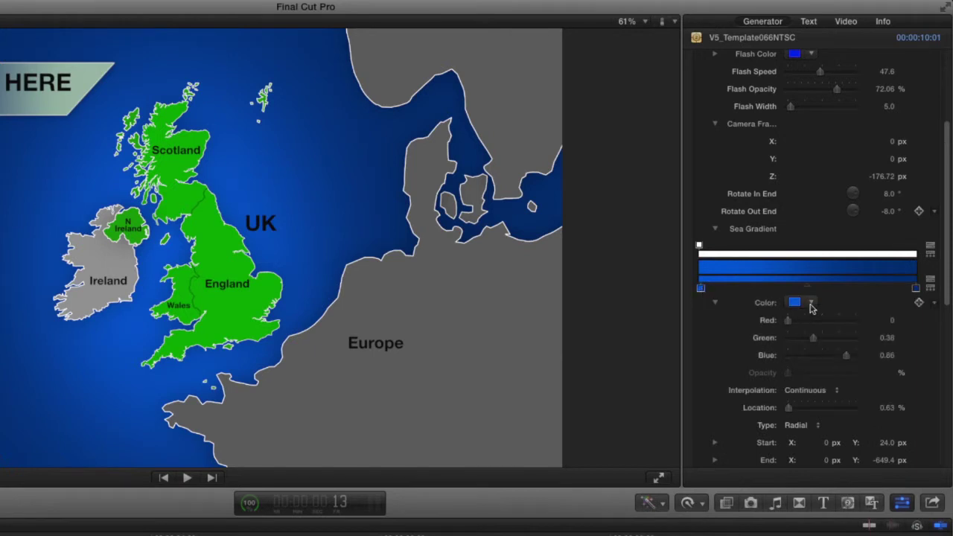
left_click(811, 304)
left_click_drag(817, 327, 829, 393)
left_click(915, 292)
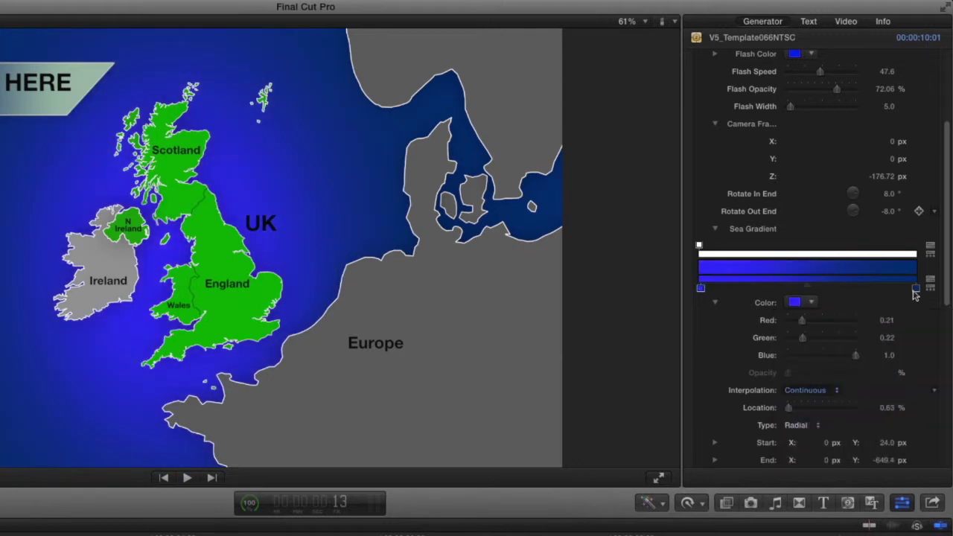
left_click(916, 289)
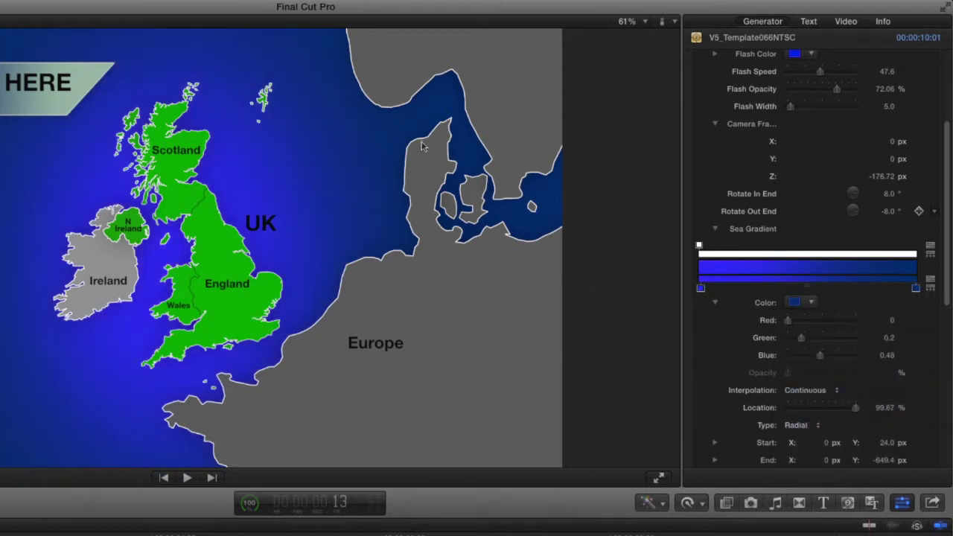
left_click(812, 303)
left_click_drag(901, 389, 887, 390)
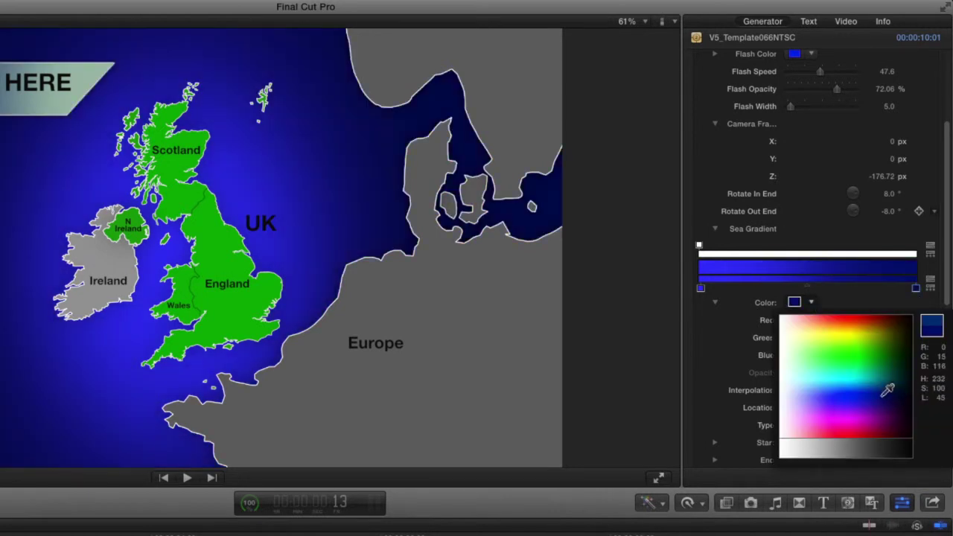
key("Escape")
Brighten the UK Fill Color to a vivid green
scroll(733, 353, "down", 3)
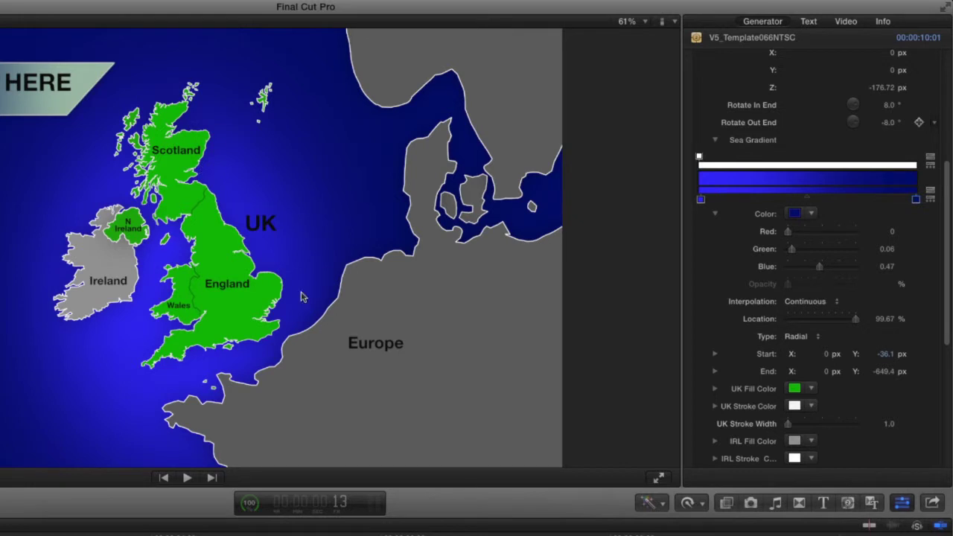
left_click(810, 389)
left_click_drag(846, 453, 851, 433)
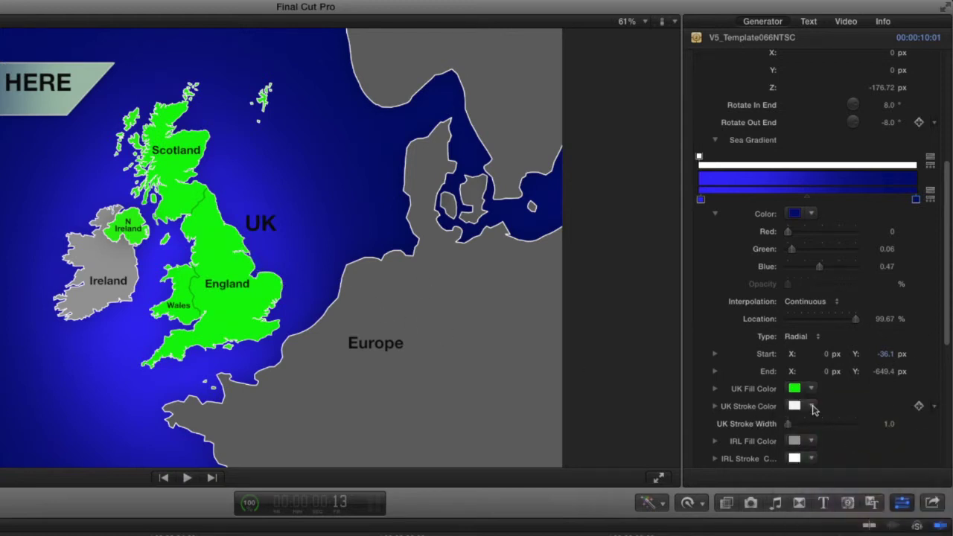
left_click(810, 405)
Make the UK outline black, fill Ireland dark green, and outline Ireland in bright green
mouse_move(851, 496)
left_mouse_down()
mouse_move(873, 515)
mouse_move(856, 532)
left_mouse_up()
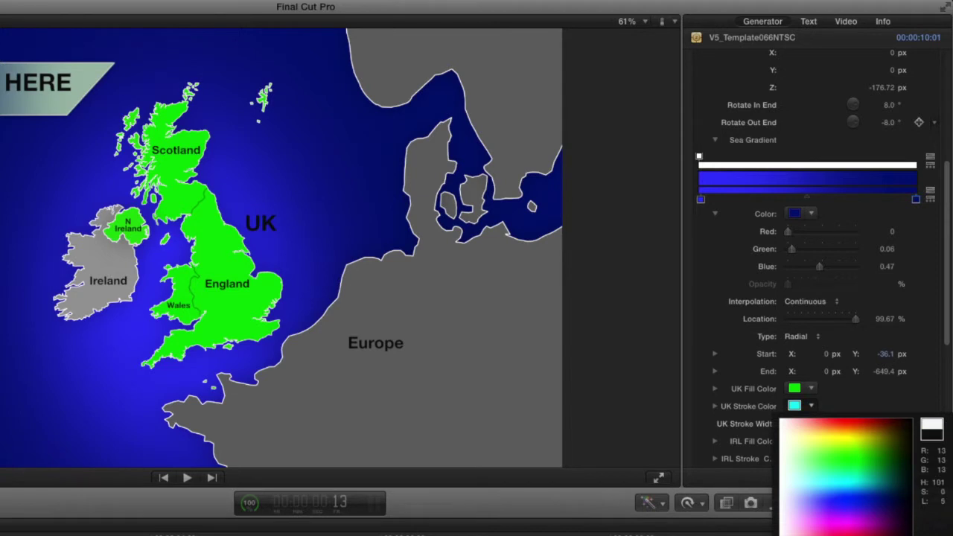
left_click(325, 343)
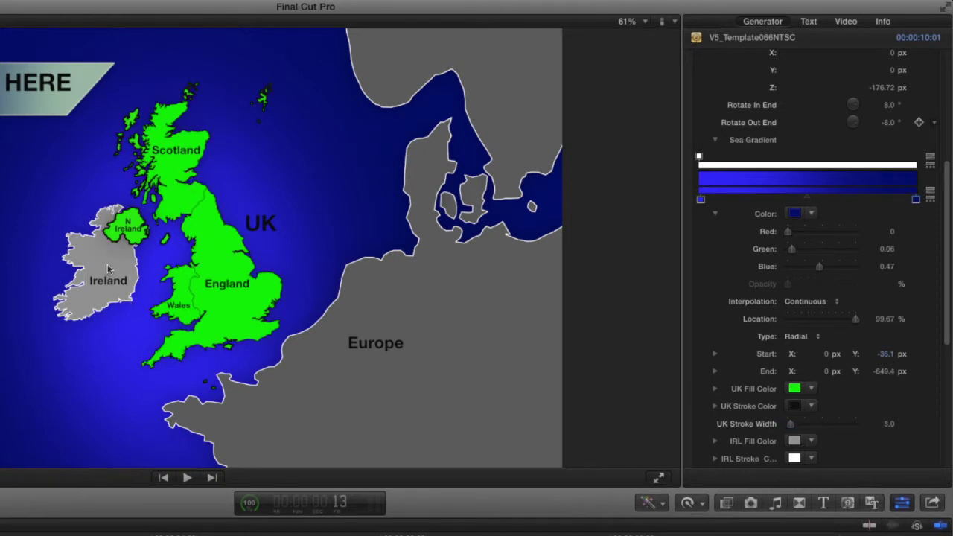
left_click(815, 440)
left_click_drag(910, 494, 897, 482)
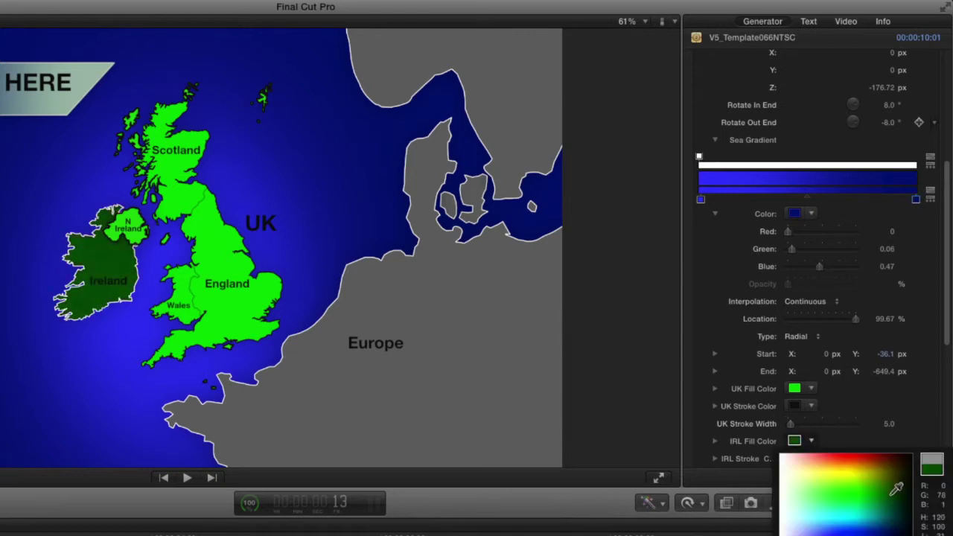
scroll(811, 439, "down", 2)
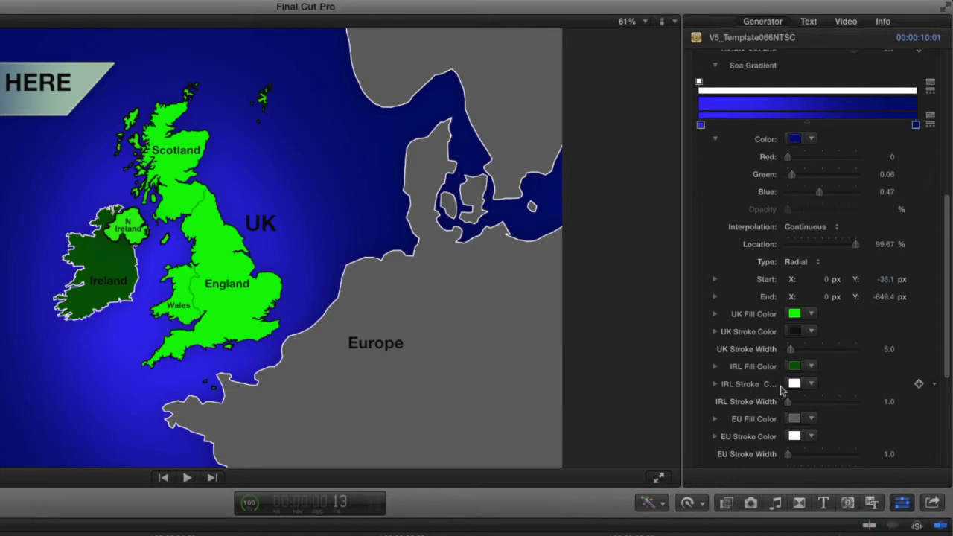
left_click(814, 384)
mouse_move(819, 417)
left_mouse_down()
mouse_move(872, 425)
mouse_move(863, 430)
left_mouse_up()
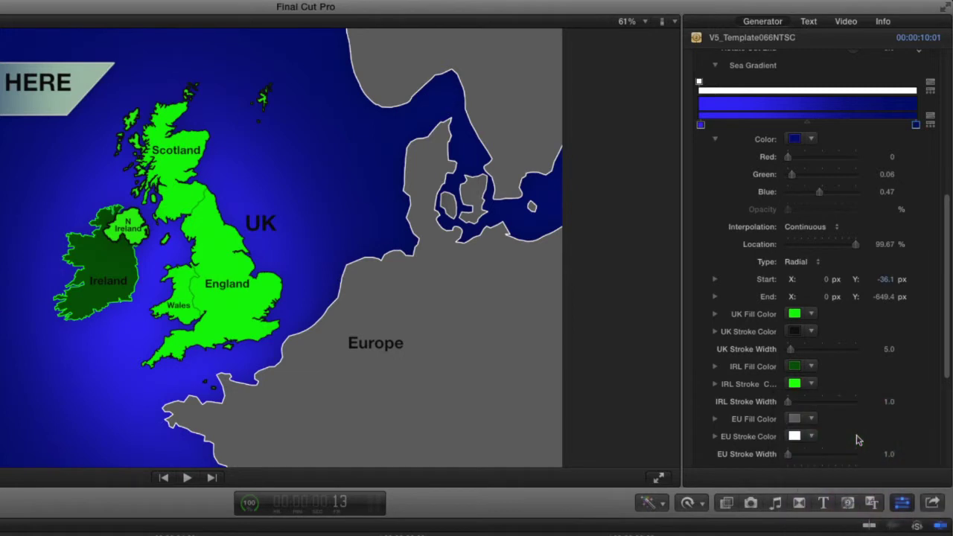
left_click_drag(790, 406, 786, 405)
Fill Europe light cyan with a light cyan outline at EU Stroke Width 6.0
left_click(812, 418)
mouse_move(848, 497)
left_mouse_down()
mouse_move(858, 492)
mouse_move(831, 494)
left_mouse_up()
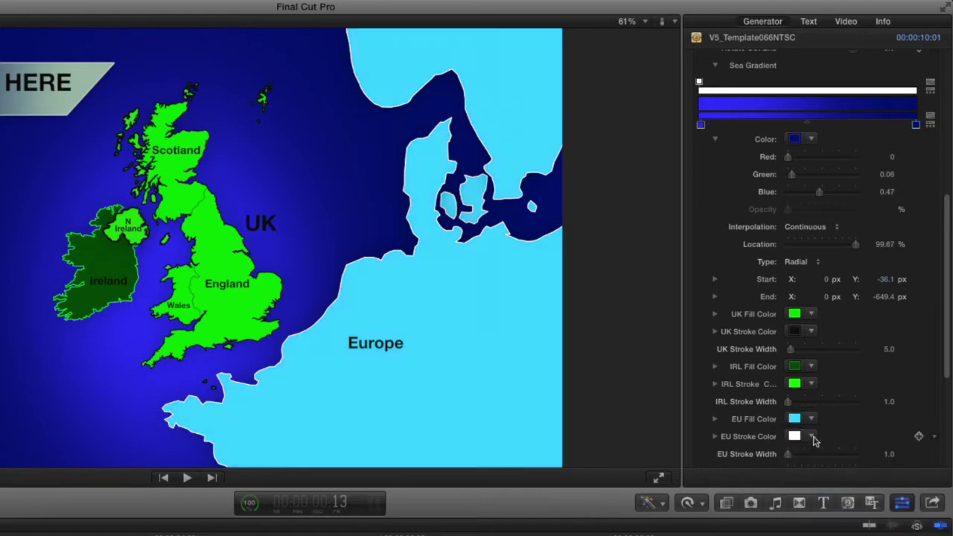
left_click(812, 436)
left_click(813, 506)
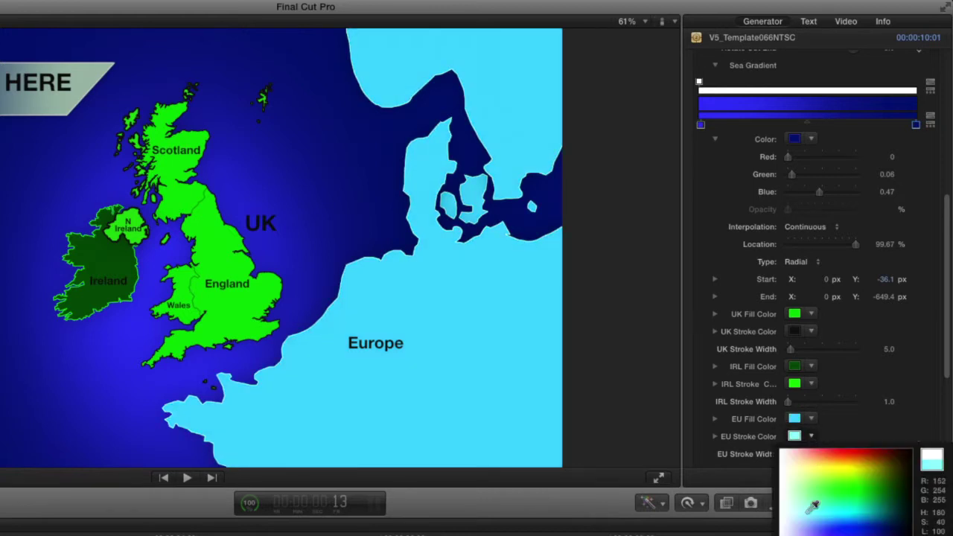
key("Escape")
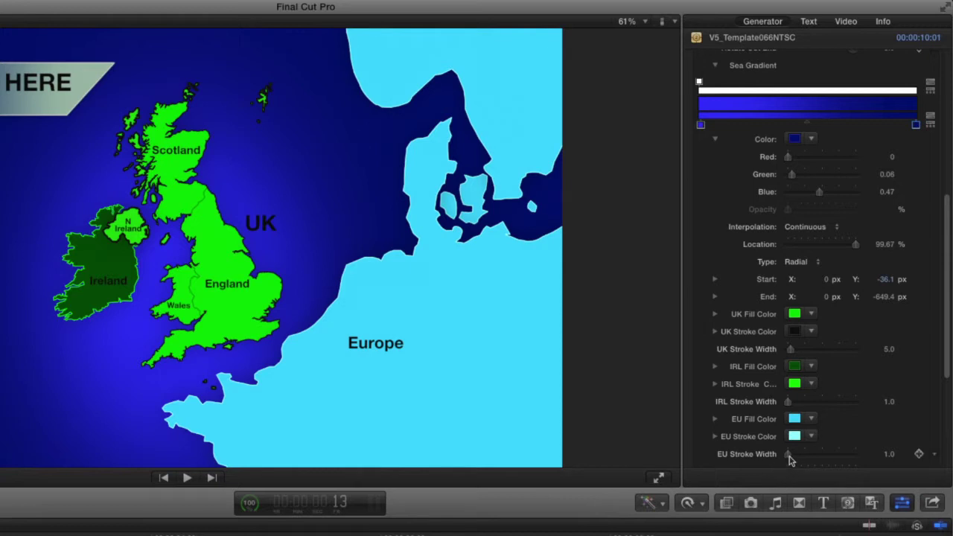
left_click_drag(792, 456, 794, 455)
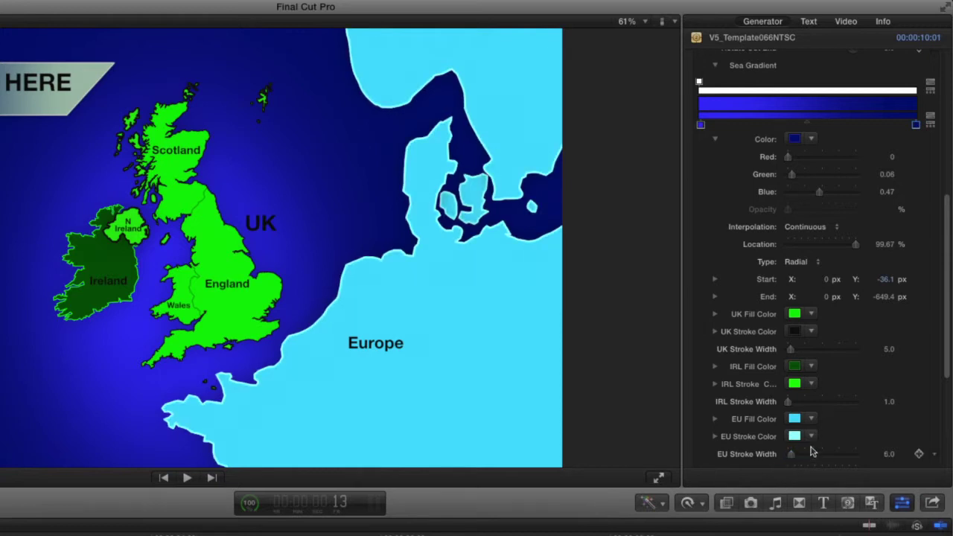
left_click_drag(948, 293, 947, 392)
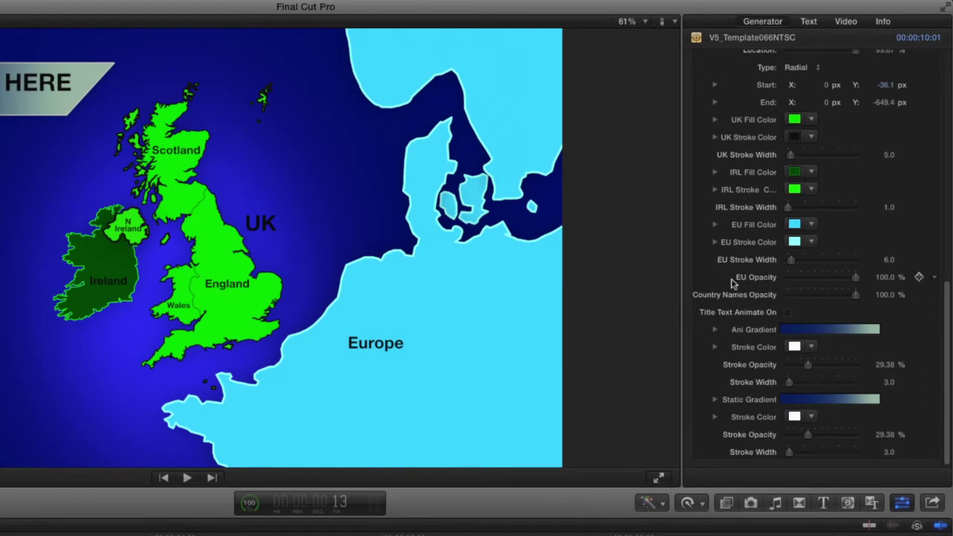
Lower EU Opacity to 8.4% and Country Names Opacity to 38.83%, then enable Title Text Animate On
left_click_drag(853, 277, 777, 281)
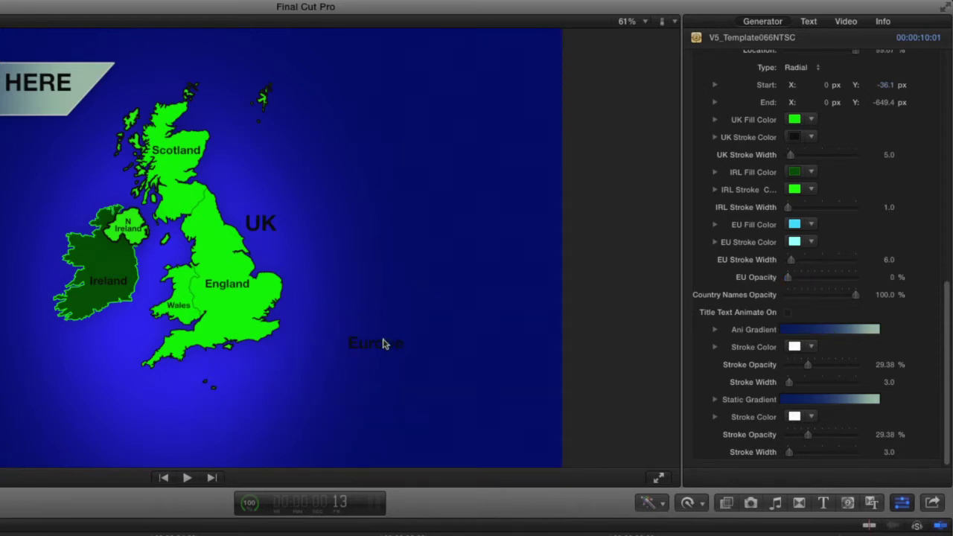
left_click_drag(855, 295, 812, 298)
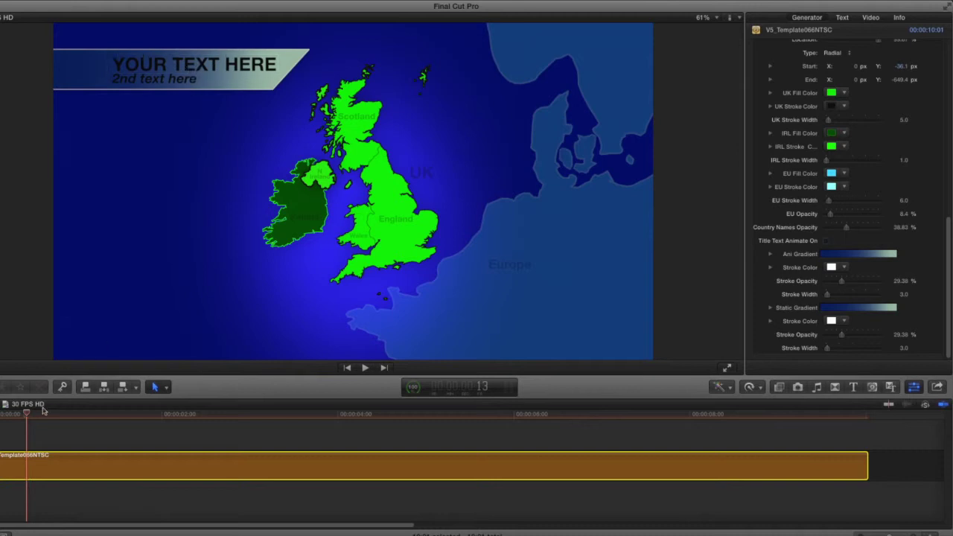
left_click_drag(28, 415, 50, 416)
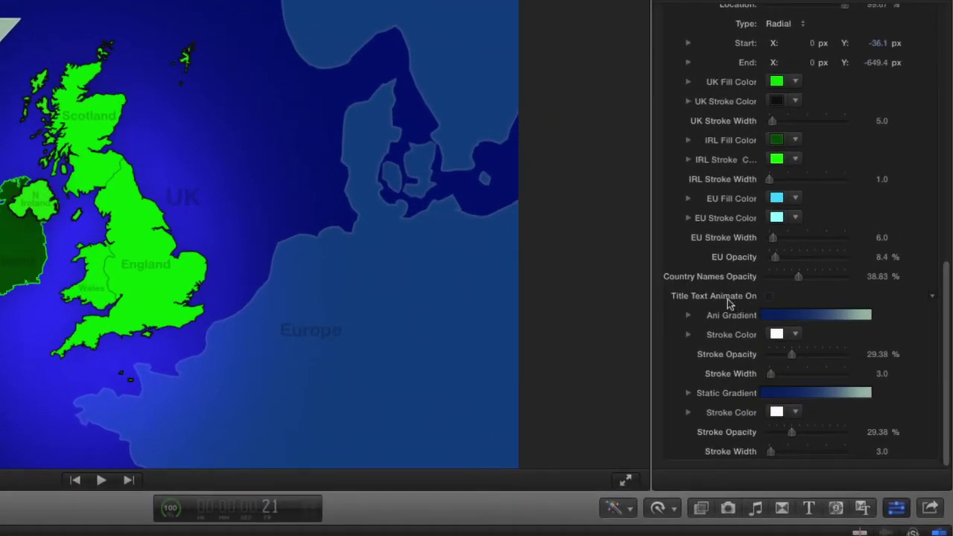
left_click(769, 296)
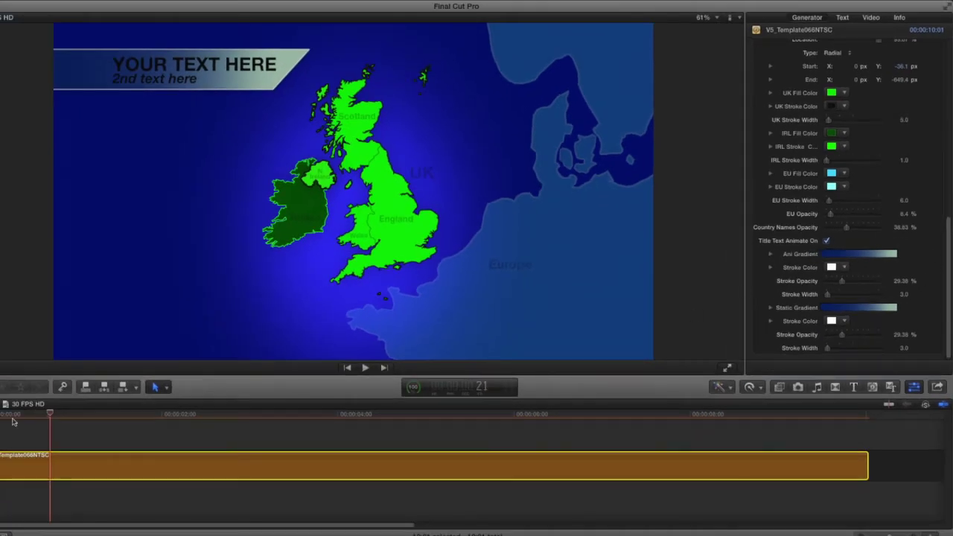
Play the title bar's animate-on from the clip start, twice, to preview it
left_click_drag(23, 417, 1, 417)
key("space")
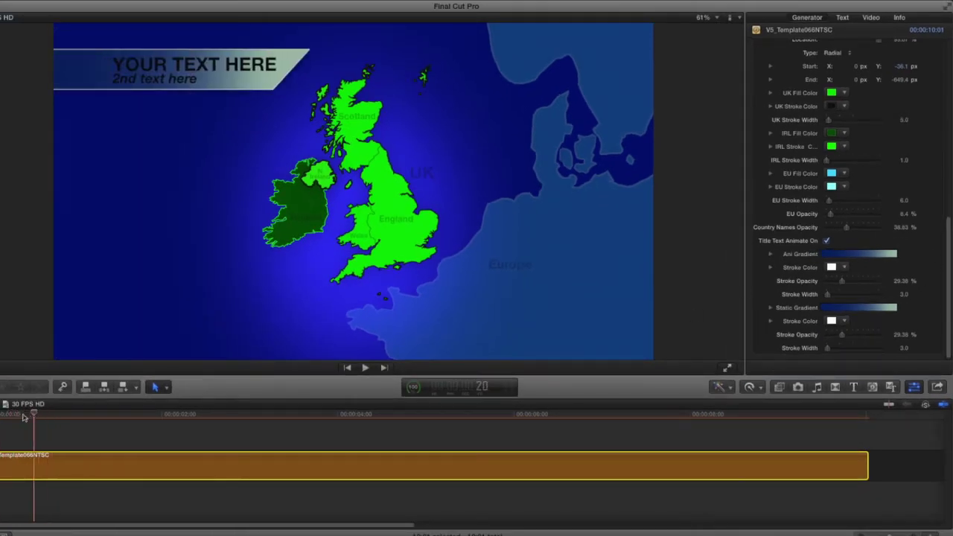
key("space")
key("space")
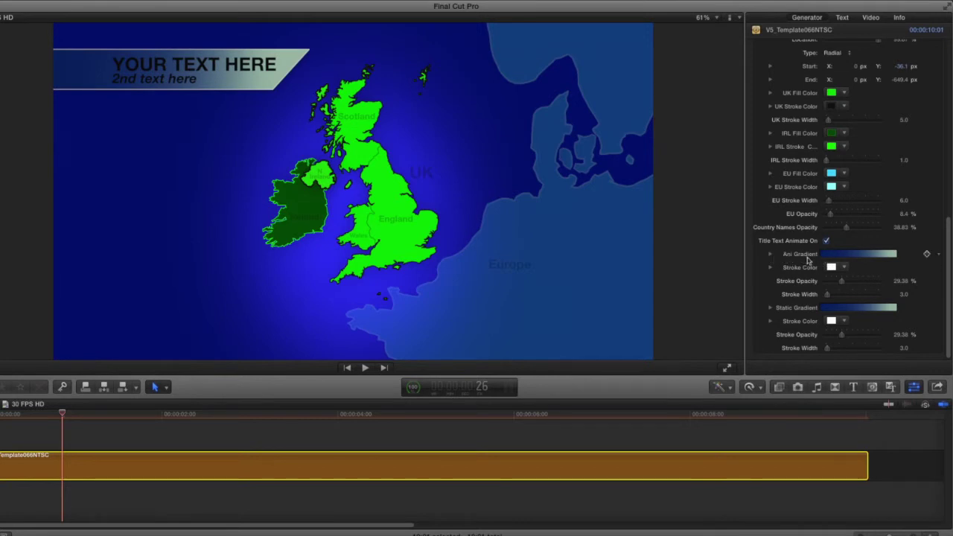
left_click(771, 255)
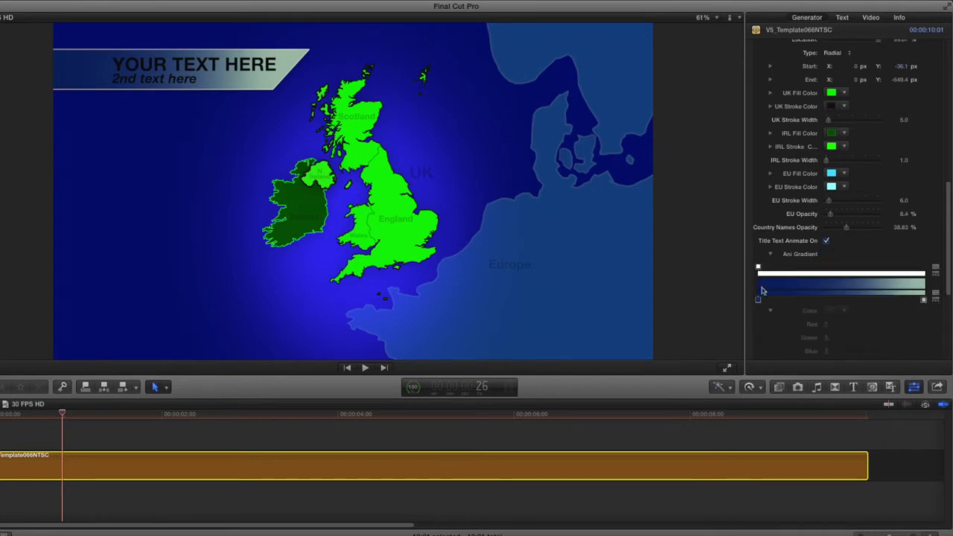
Change the first colour stop of the title's animated gradient to a brighter blue
left_click(759, 301)
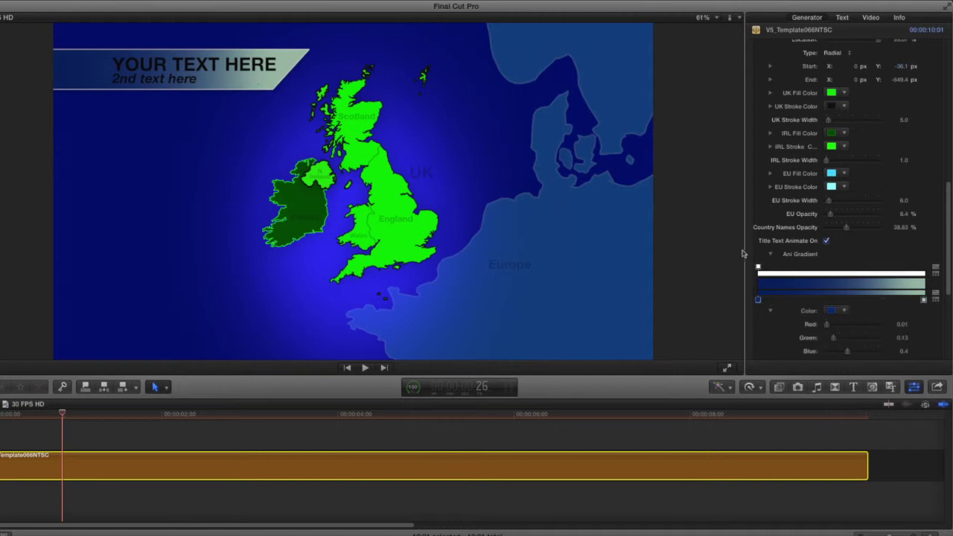
left_click_drag(845, 312, 857, 376)
left_click(771, 255)
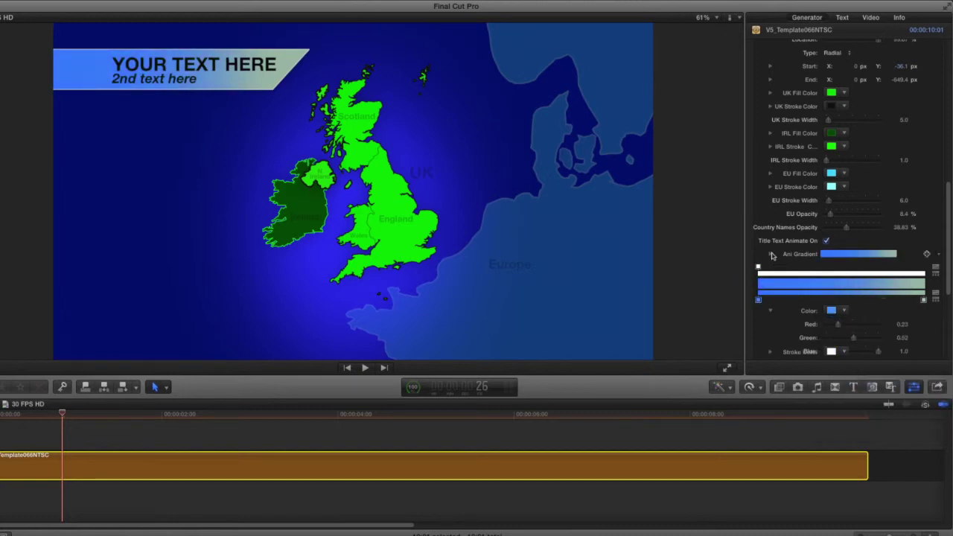
Make the title outline yellow-green, about 75% opaque at width 5.0, and disable Title Text Animate On
left_click(843, 268)
left_click(852, 292)
left_click(847, 298)
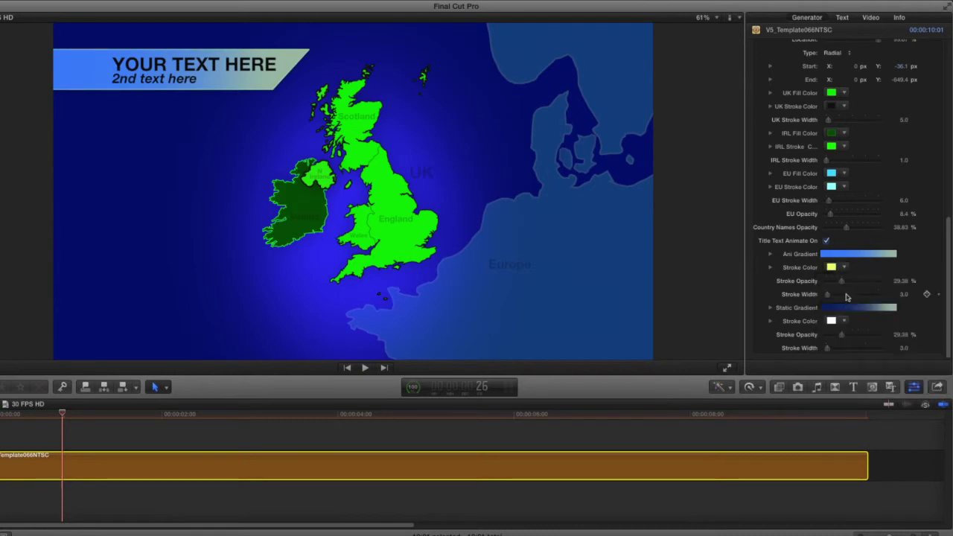
left_click_drag(852, 285, 866, 284)
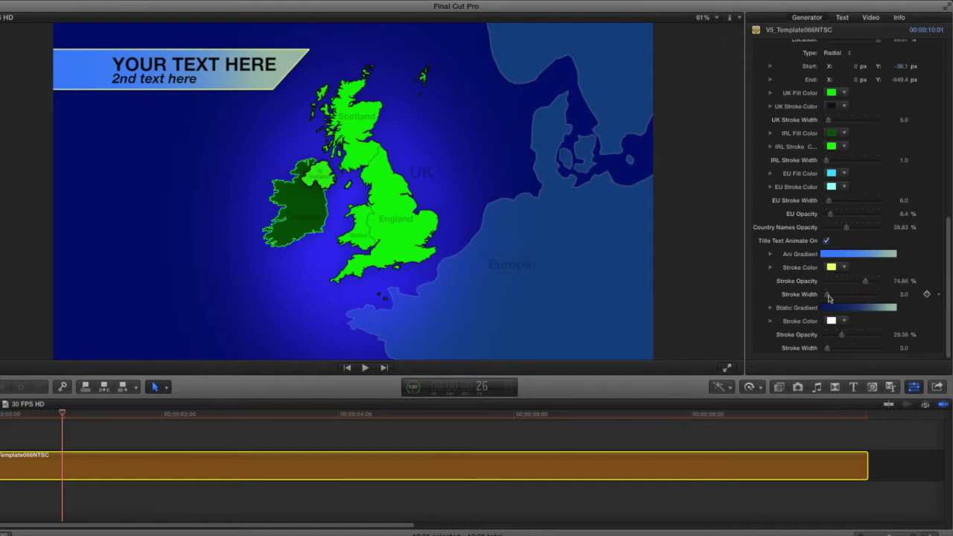
left_click_drag(826, 296, 832, 298)
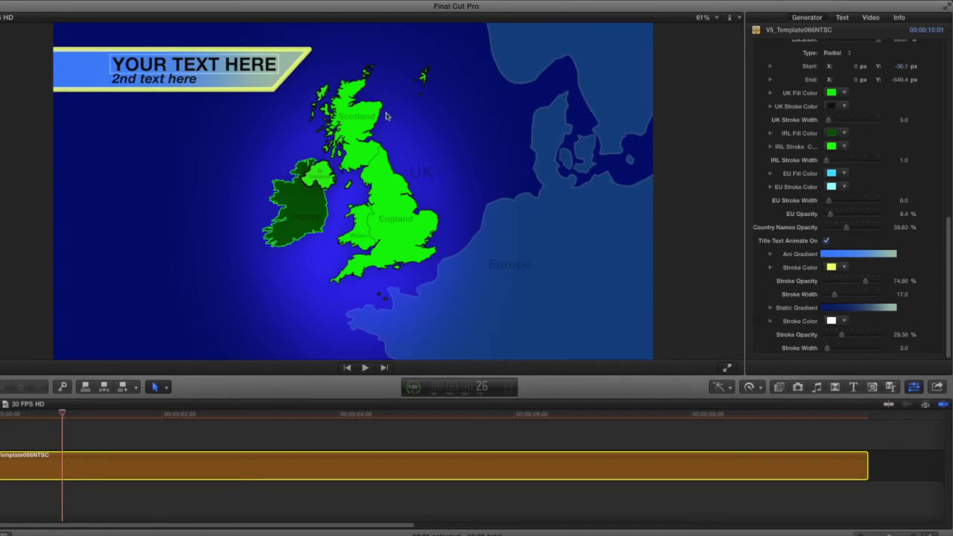
left_click_drag(835, 297, 827, 298)
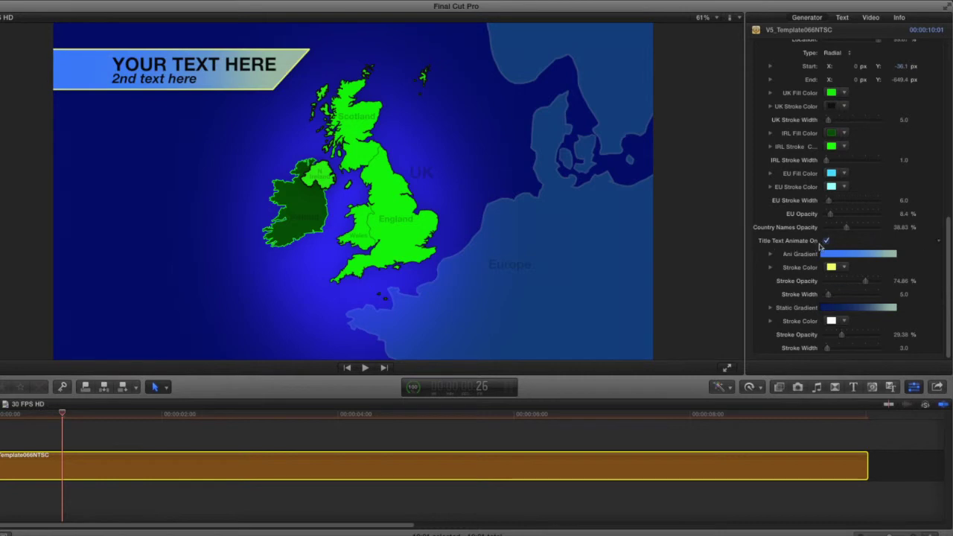
left_click(825, 242)
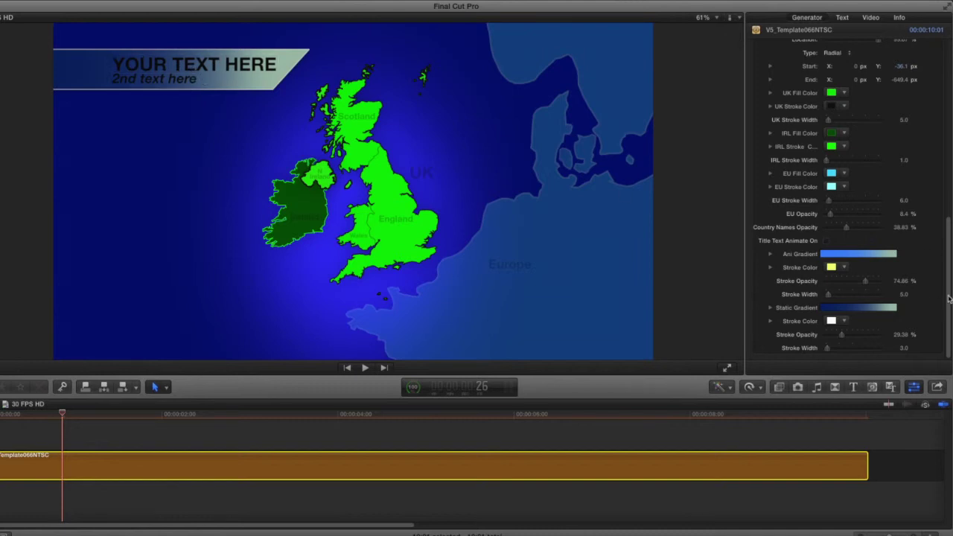
Set a stop of the title's static gradient to yellow
left_click(770, 308)
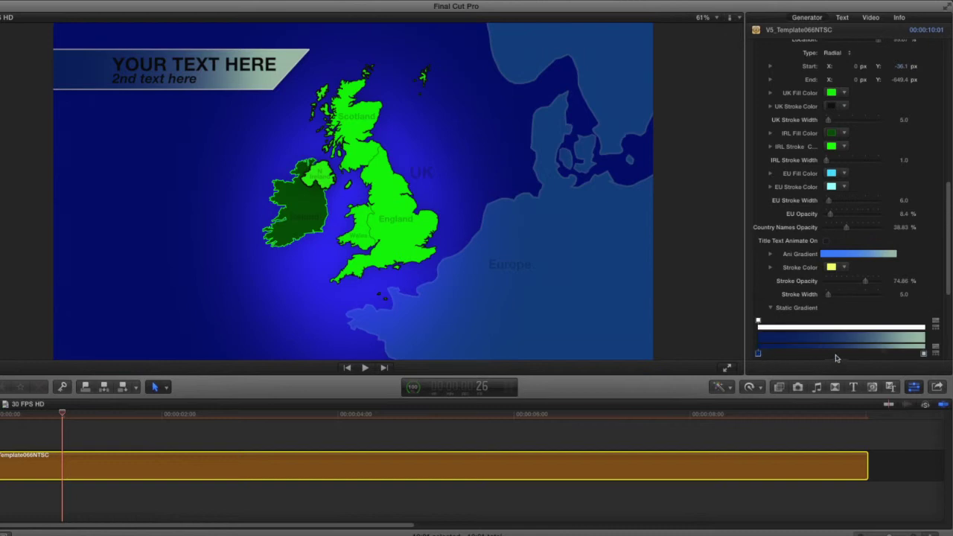
scroll(821, 337, "down", 4)
left_click(844, 298)
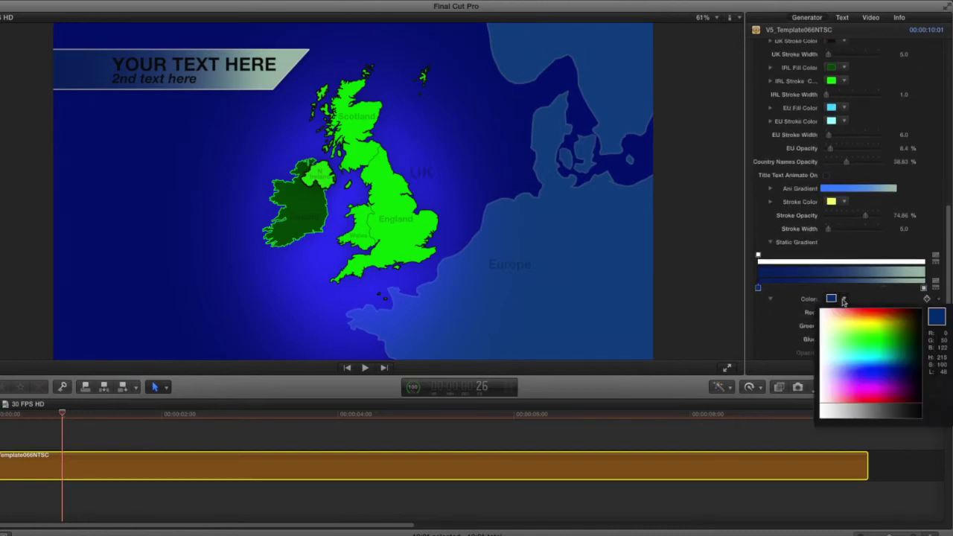
left_click(857, 319)
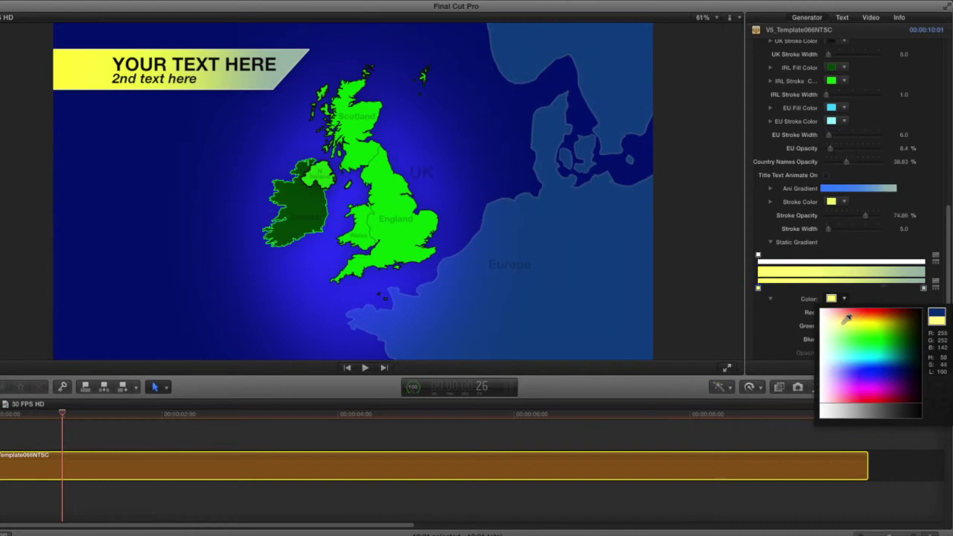
left_click(801, 324)
left_click(770, 241)
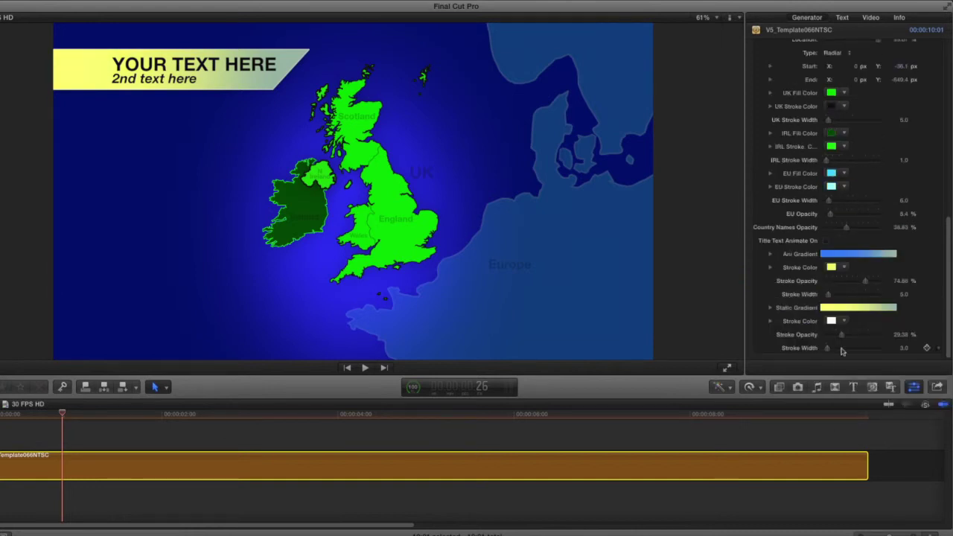
Change the static title outline colour to dark olive
left_click(844, 320)
mouse_move(850, 335)
left_mouse_down()
mouse_move(902, 338)
mouse_move(845, 347)
mouse_move(851, 334)
mouse_move(859, 334)
mouse_move(833, 348)
left_mouse_up()
key("Escape")
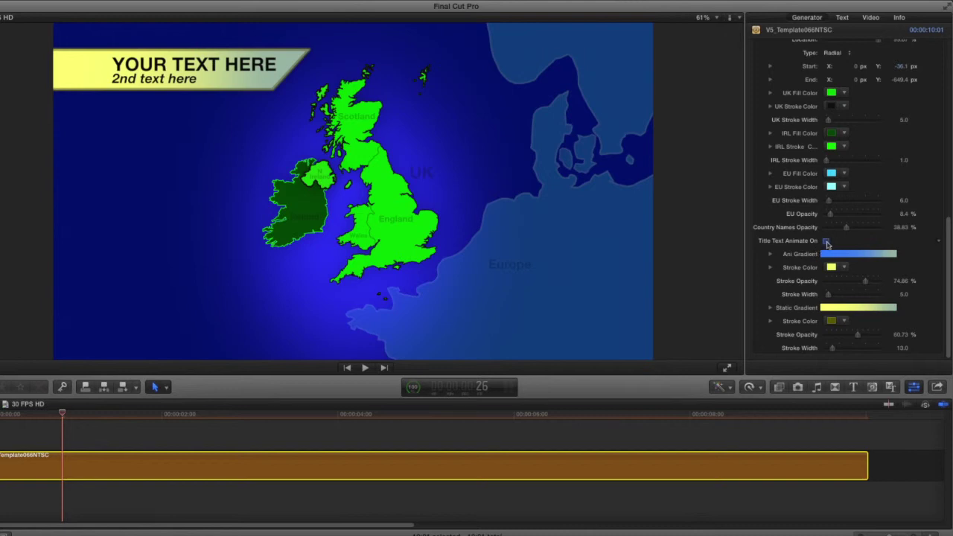
Re-enable Title Text Animate On and play from the start to preview the banner over the map
left_click(826, 241)
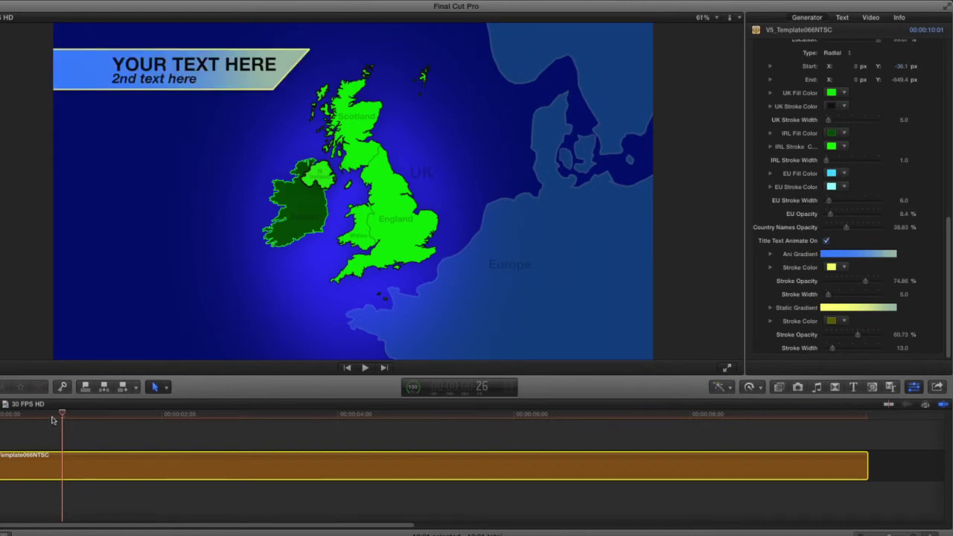
left_click(21, 419)
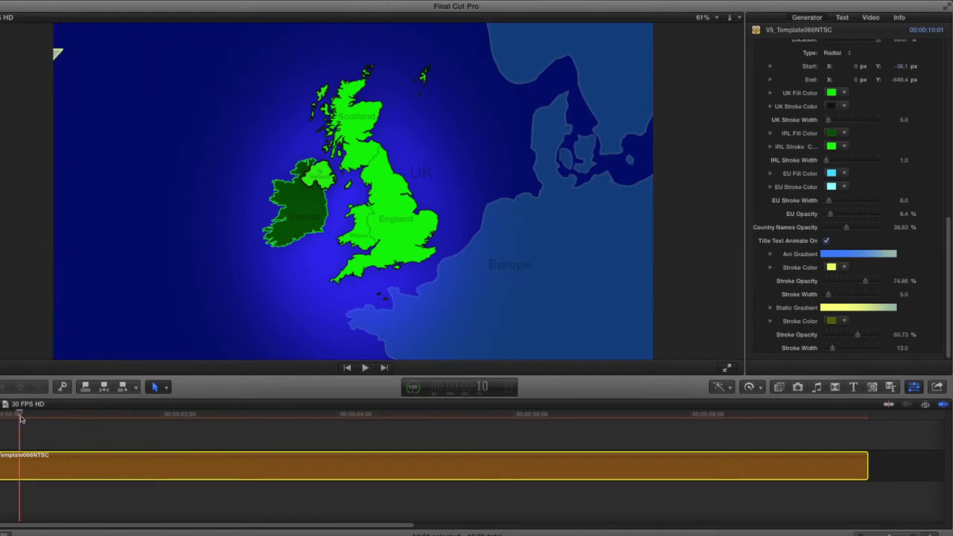
key("space")
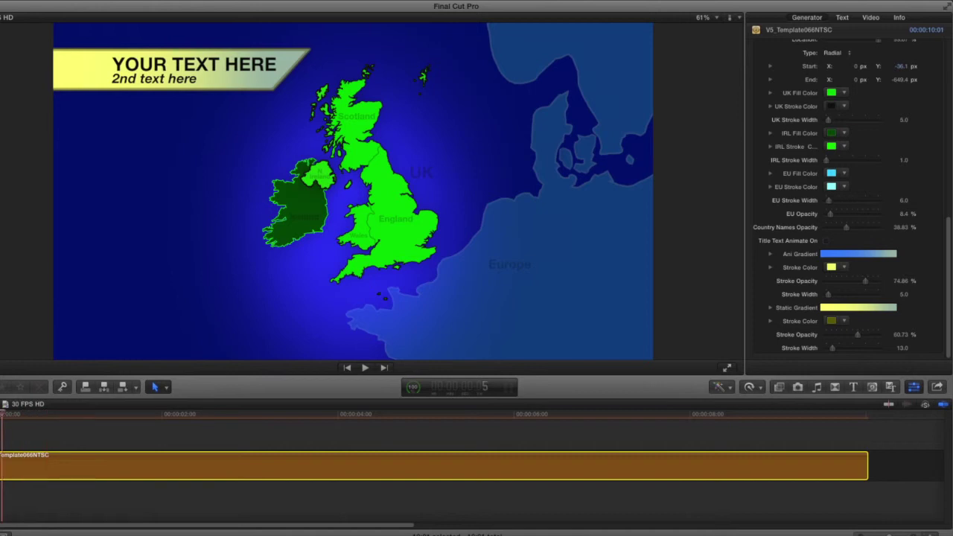
left_click_drag(29, 417, 162, 426)
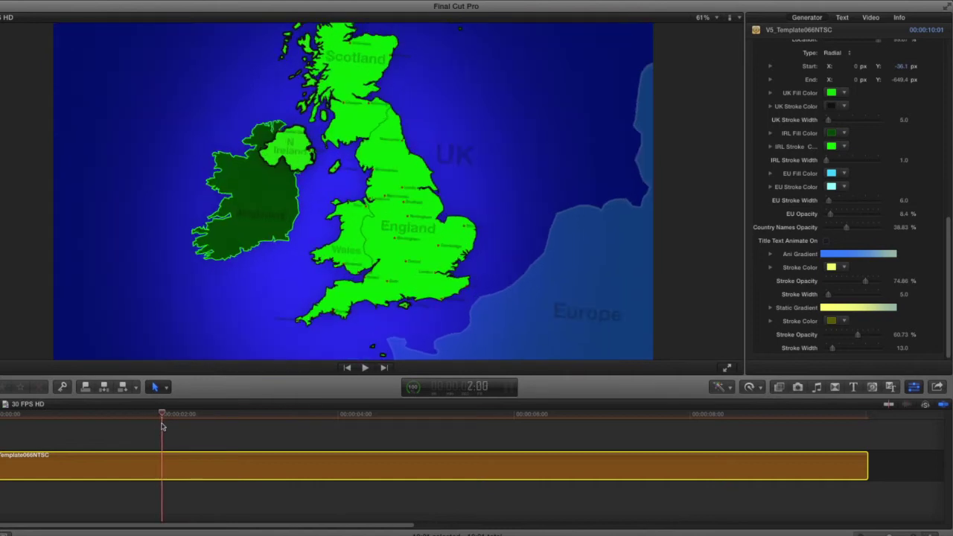
scroll(733, 90, "up", 12)
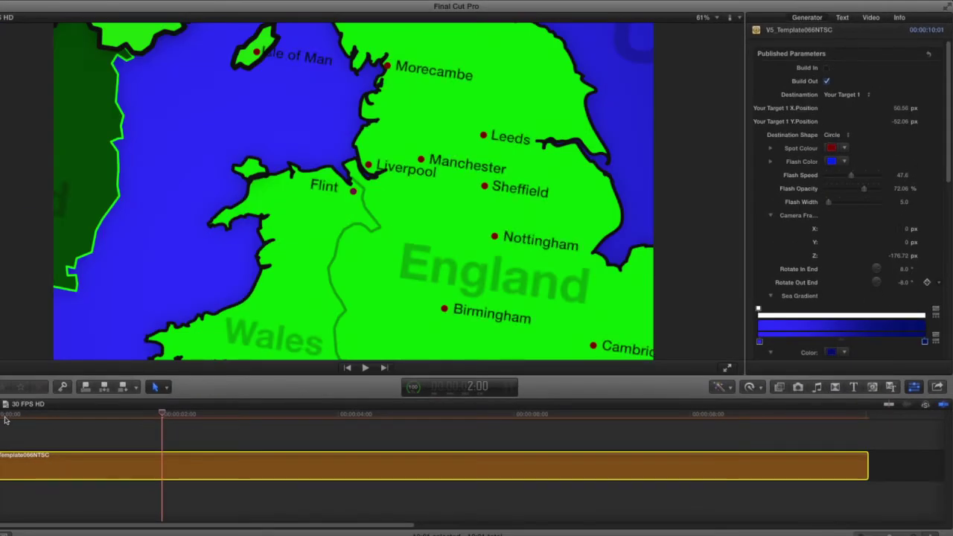
Switch the Destination from Your Target 1 to Isle of White and scrub through the zoom
left_click(14, 415)
left_click_drag(13, 417, 209, 420)
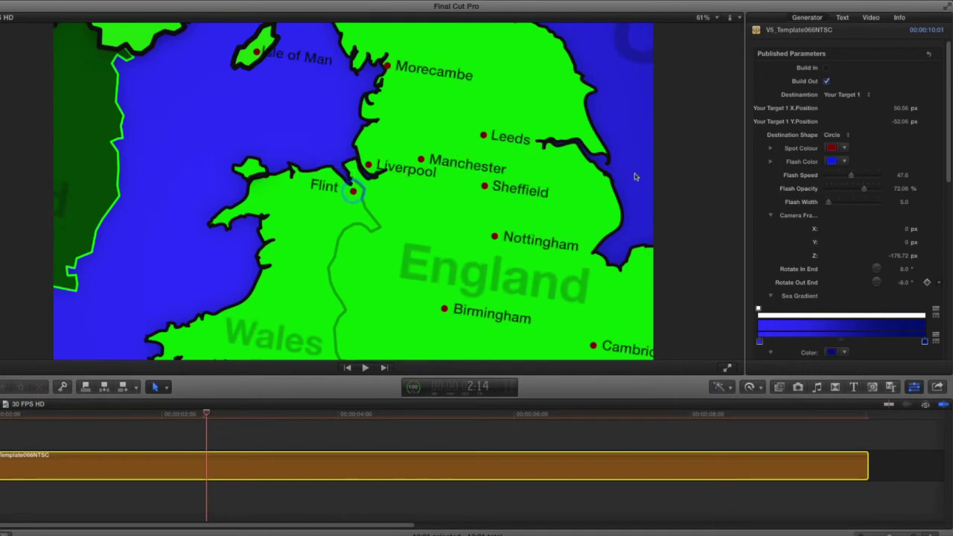
left_click(859, 99)
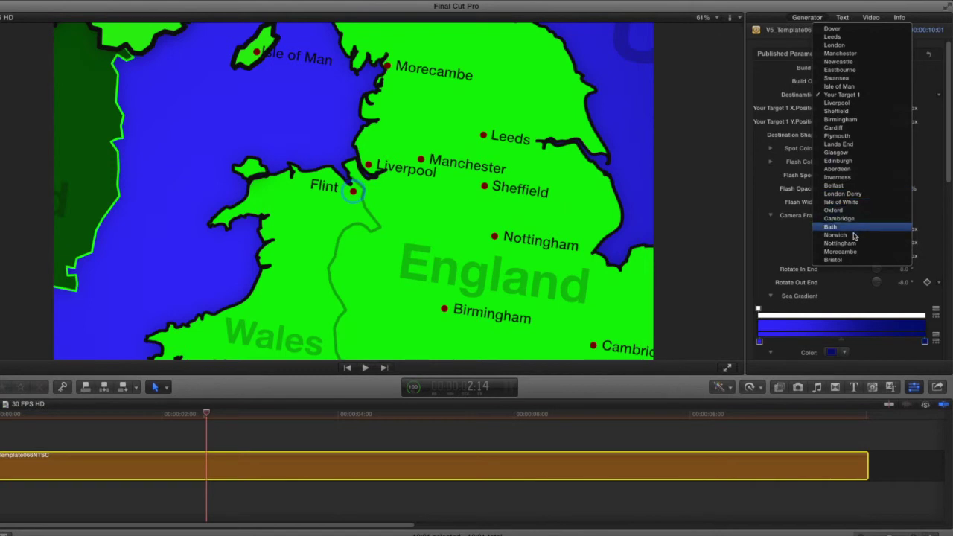
left_click(851, 202)
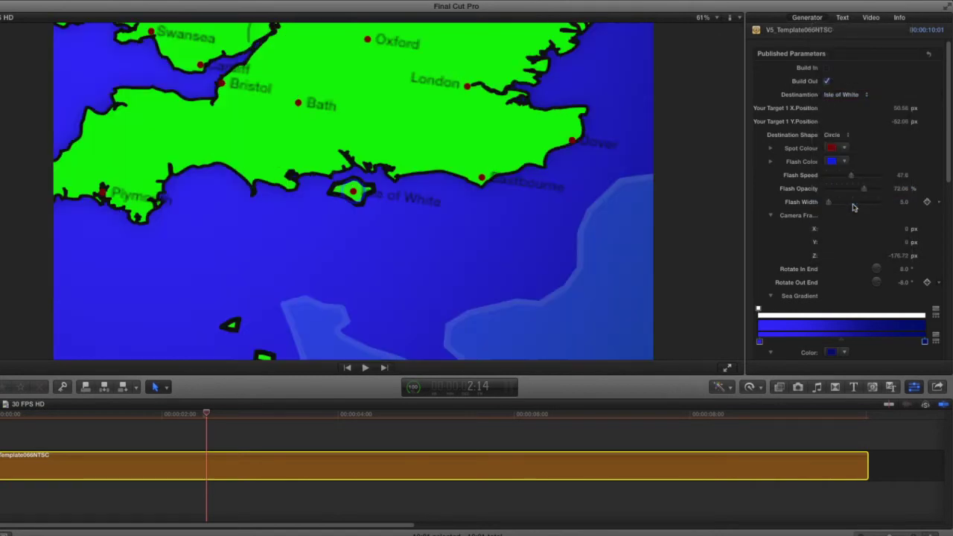
left_click_drag(211, 416, 481, 426)
left_click_drag(677, 426, 762, 427)
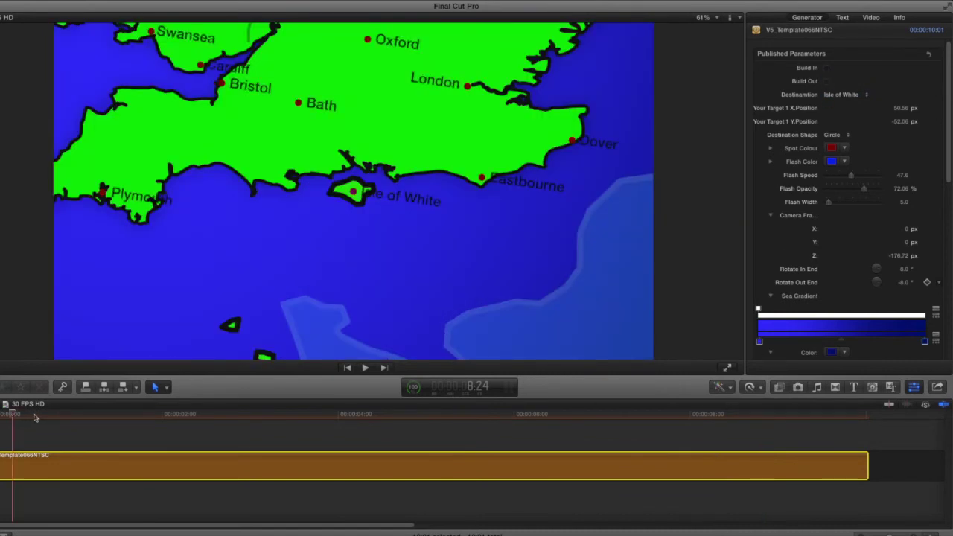
Scrub through the zoom toward the Isle of White and re-enable the Build Out animation
left_click_drag(33, 416, 392, 445)
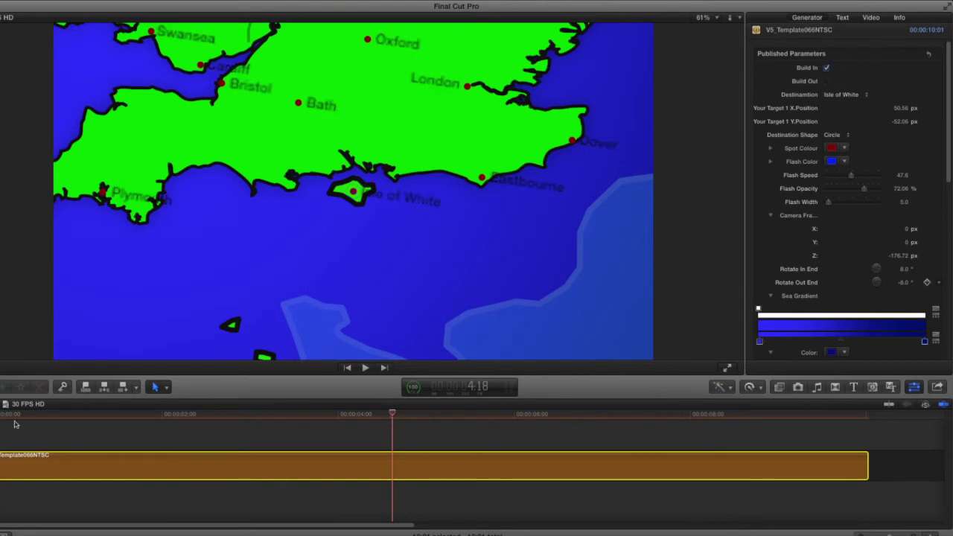
left_click_drag(5, 417, 763, 420)
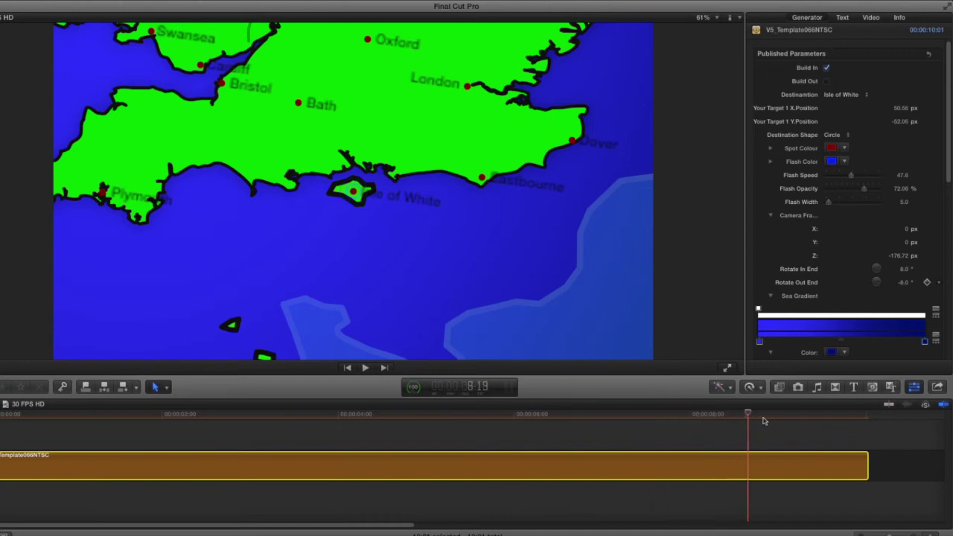
left_click(826, 82)
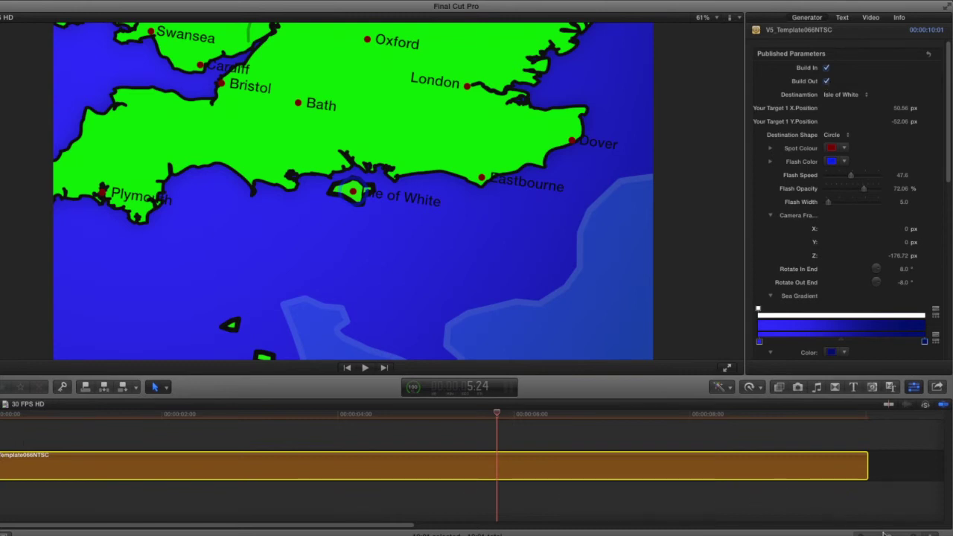
Zoom the timeline out and extend the clip's end by about 2 seconds, to roughly 14:23
key("super+minus")
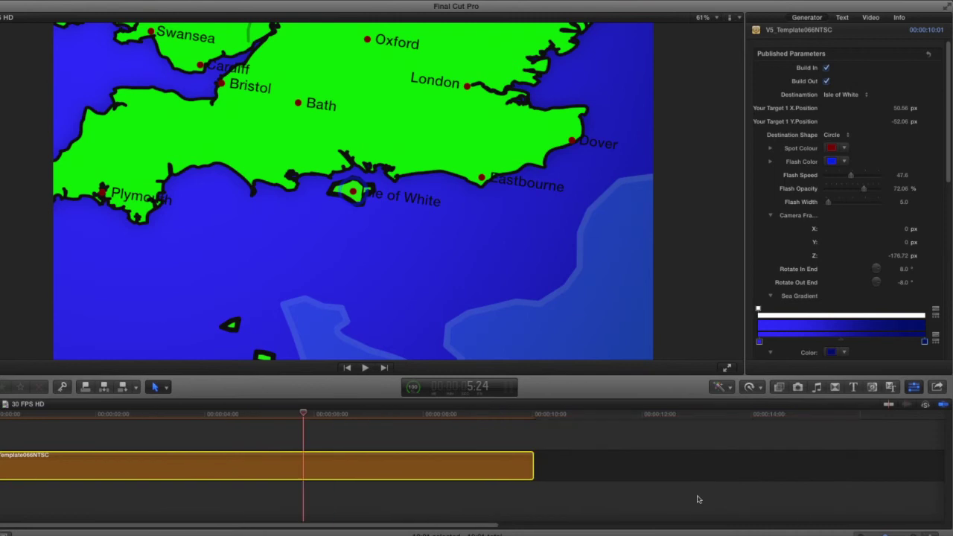
left_click_drag(530, 465, 792, 474)
left_click_drag(13, 416, 775, 440)
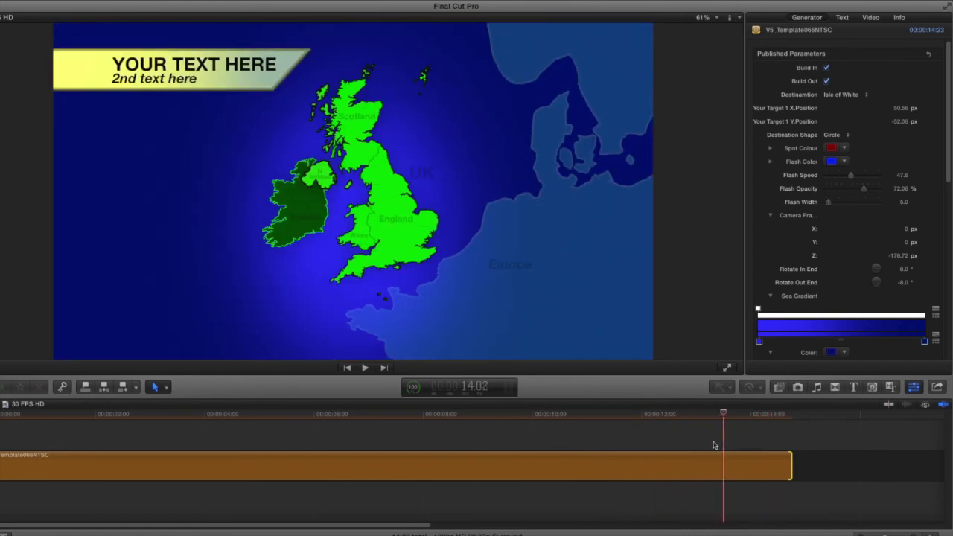